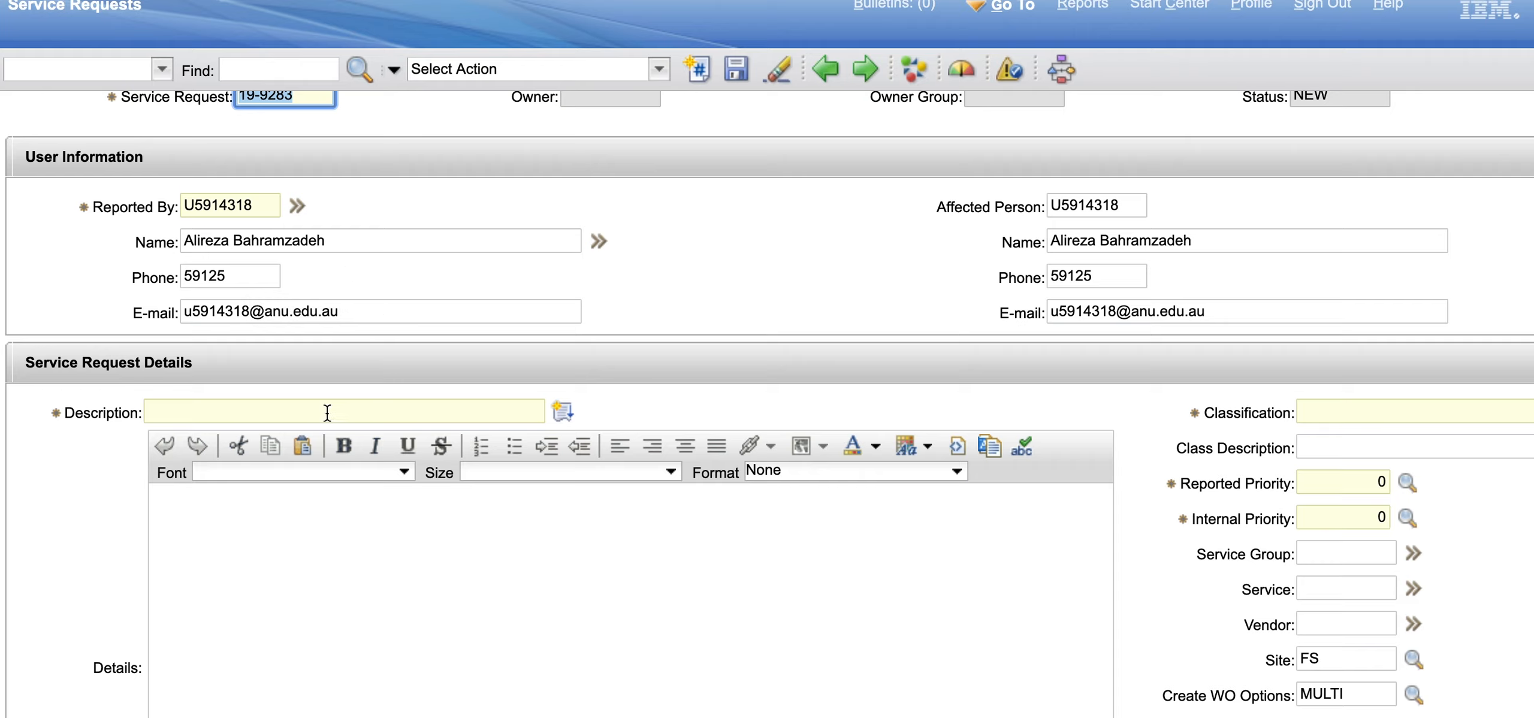
Step: Enter "Noisy Aircon Fan Room 131 Floor 1" as the service request's description
{"action": "left_click", "coordinate": [292, 413]}
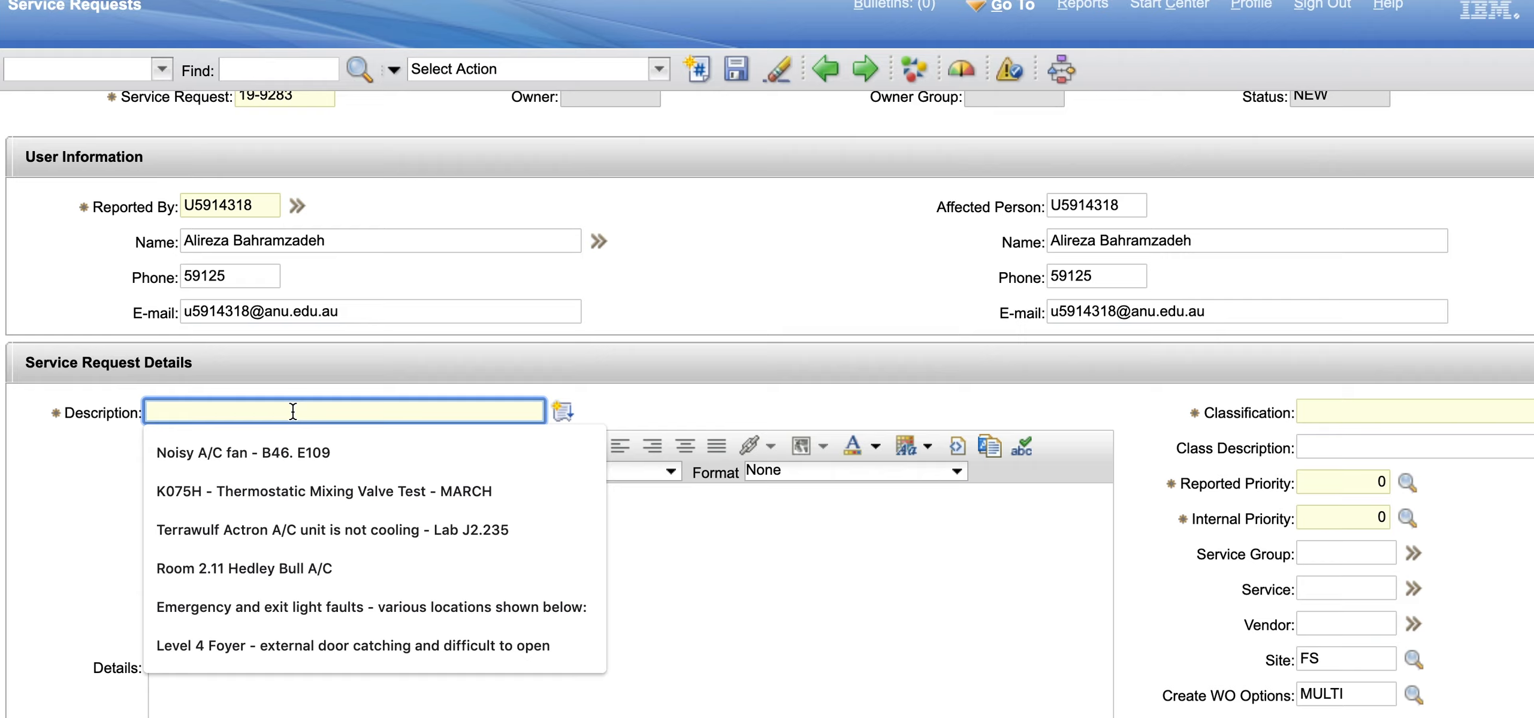
{"action": "type", "text": "Ni"}
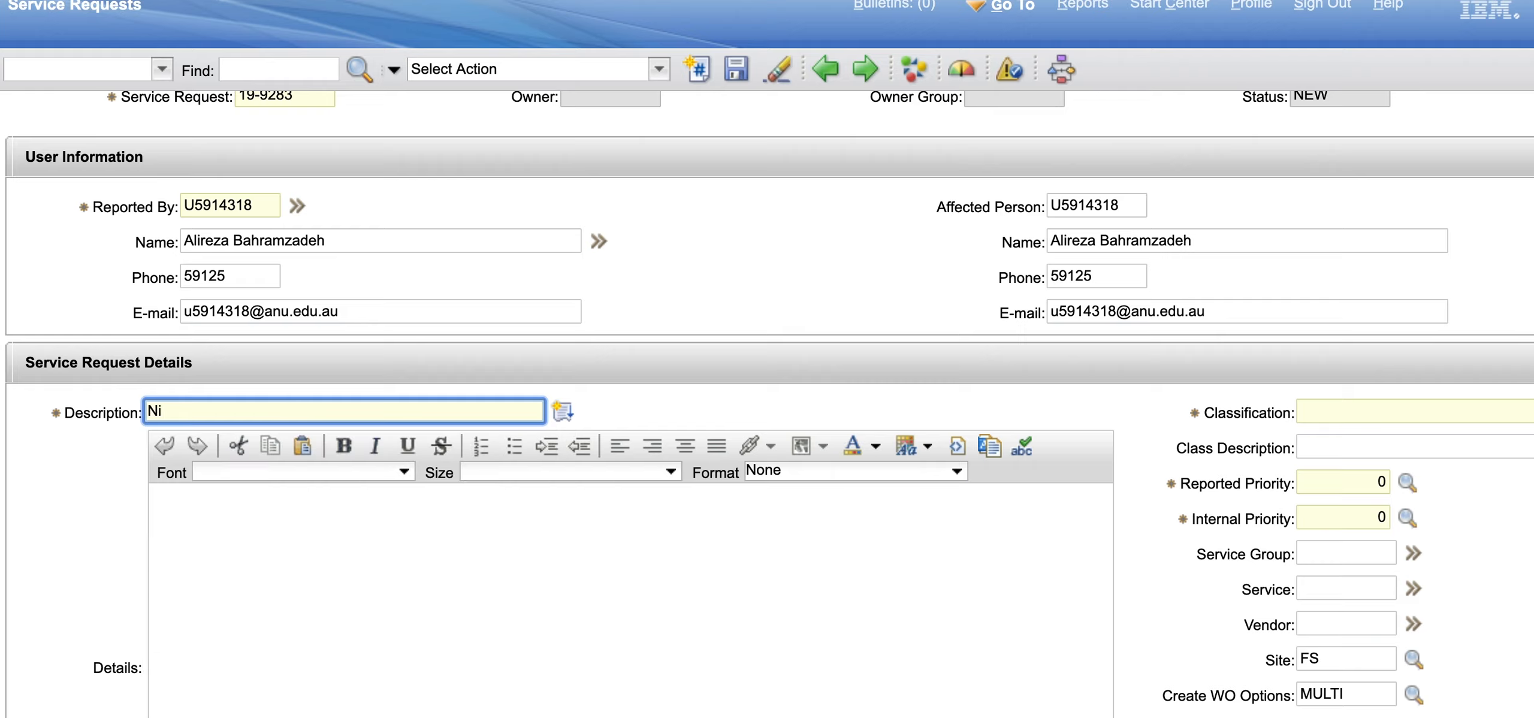
{"action": "key", "text": "BackSpace"}
{"action": "type", "text": "ois"}
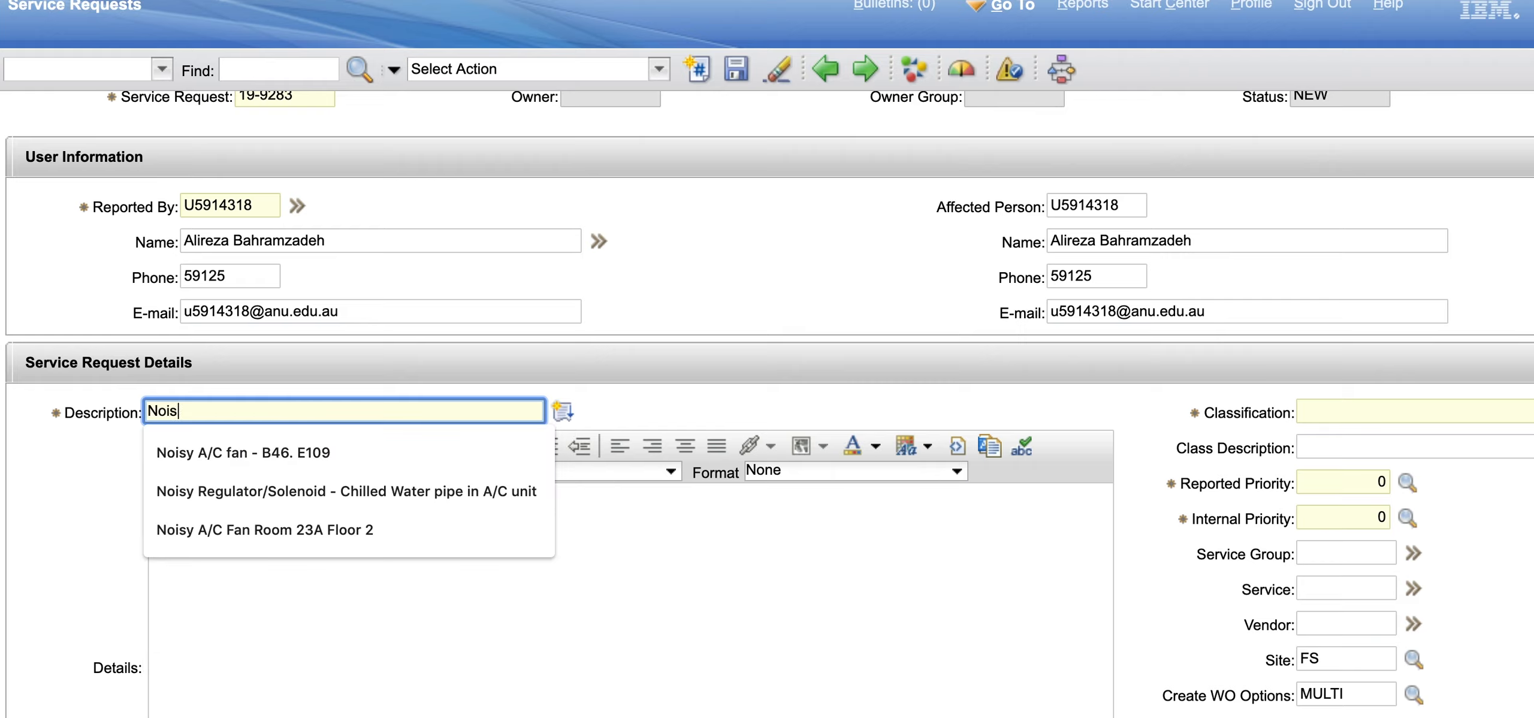
{"action": "type", "text": "y Air"}
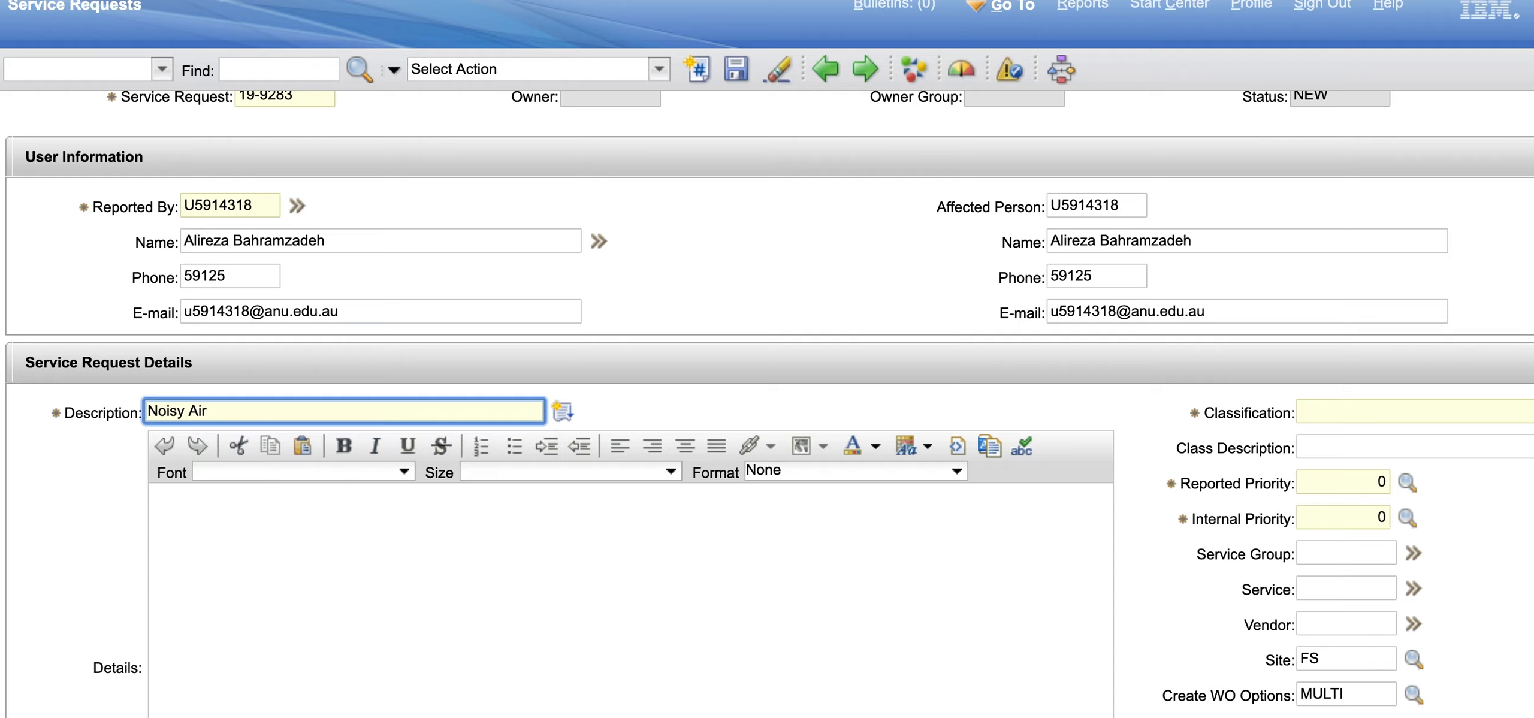
{"action": "type", "text": "con Fan Room 131 Fl"}
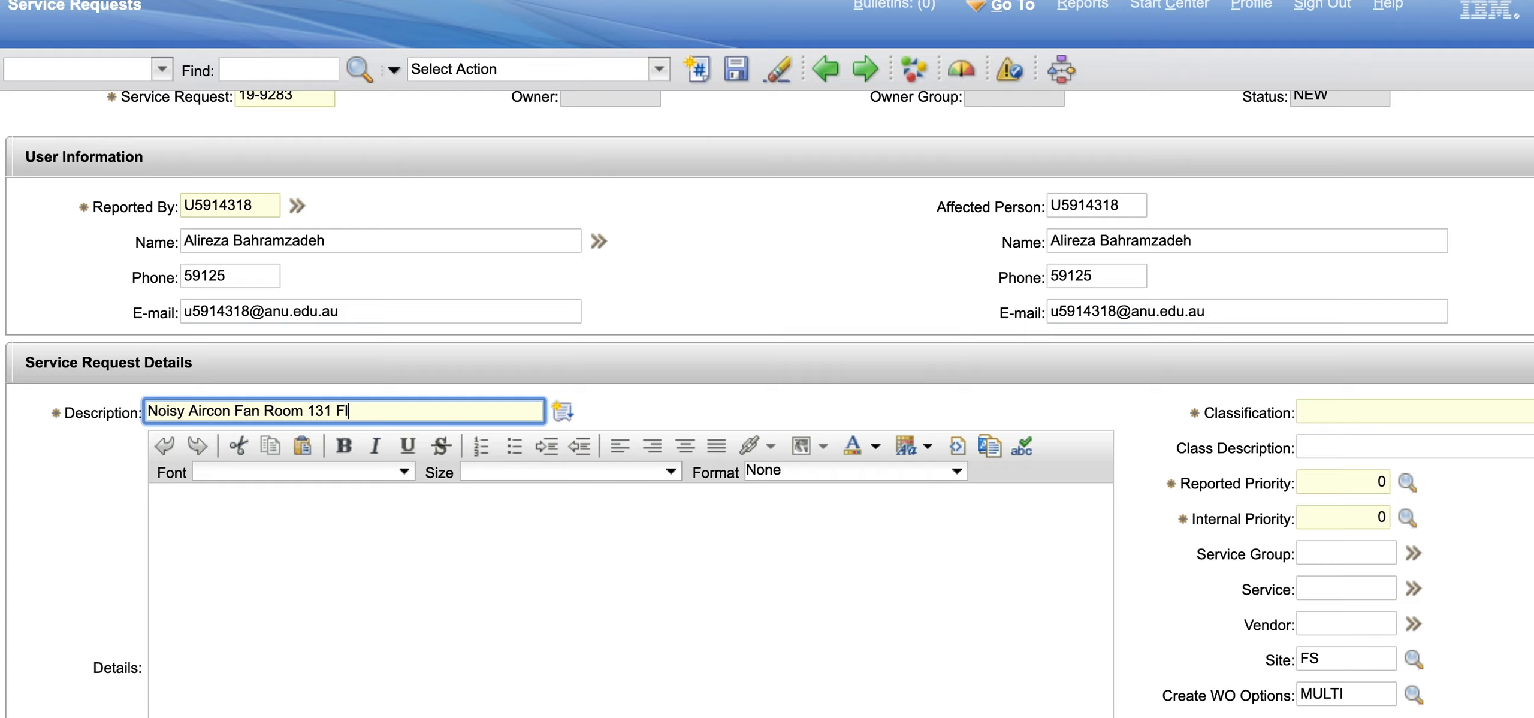
{"action": "type", "text": "oor 1"}
Step: Write a note in the request details asking to see the named contact for access to the building
{"action": "left_click", "coordinate": [405, 530]}
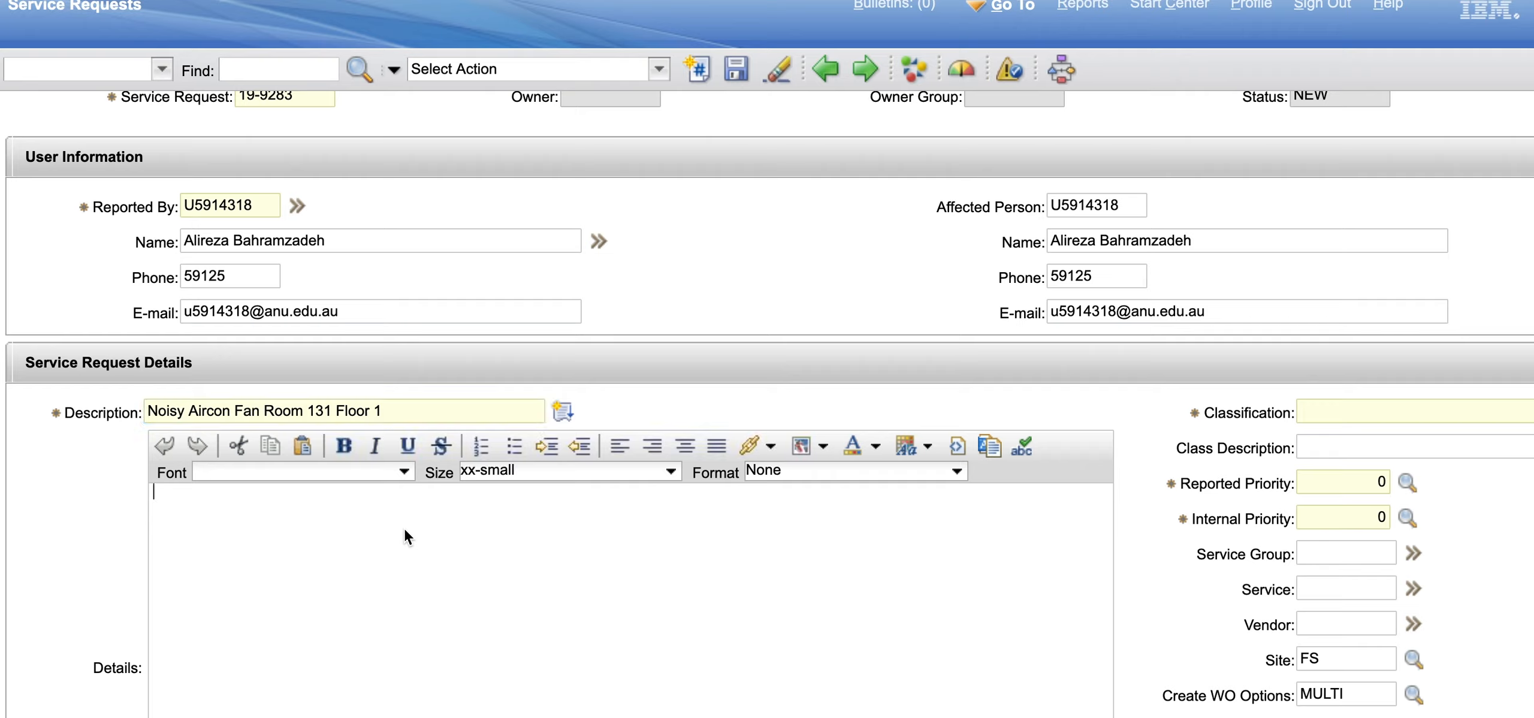
{"action": "type", "text": "Please see Jamie to"}
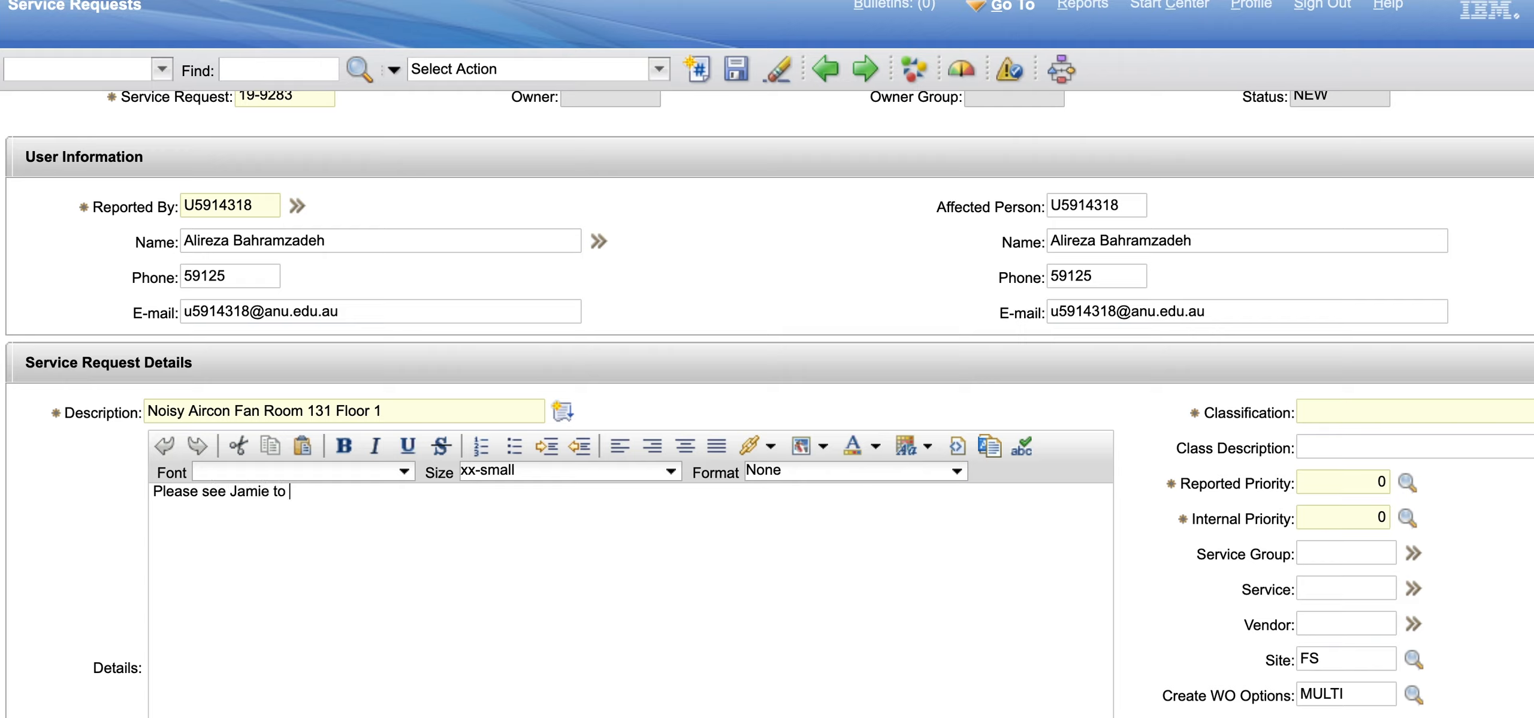
{"action": "key", "text": "BackSpace"}
{"action": "key", "text": "BackSpace"}
{"action": "key", "text": "BackSpace"}
{"action": "type", "text": "for access to the building"}
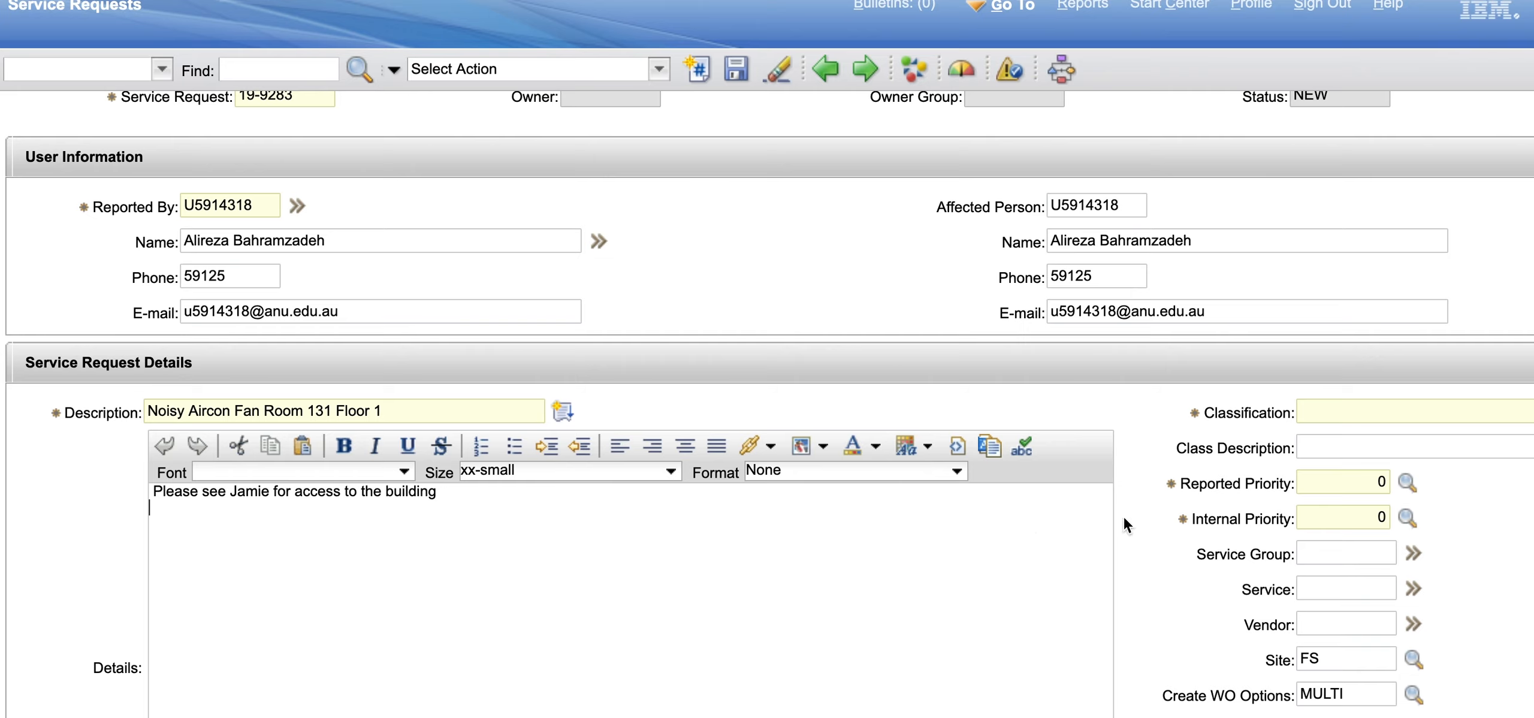
Step: Classify the service request as NOISY: Air conditioning noisy, under AIRCOND: Air Conditioning
{"action": "scroll", "coordinate": [1197, 520], "scroll_direction": "right", "scroll_amount": 5}
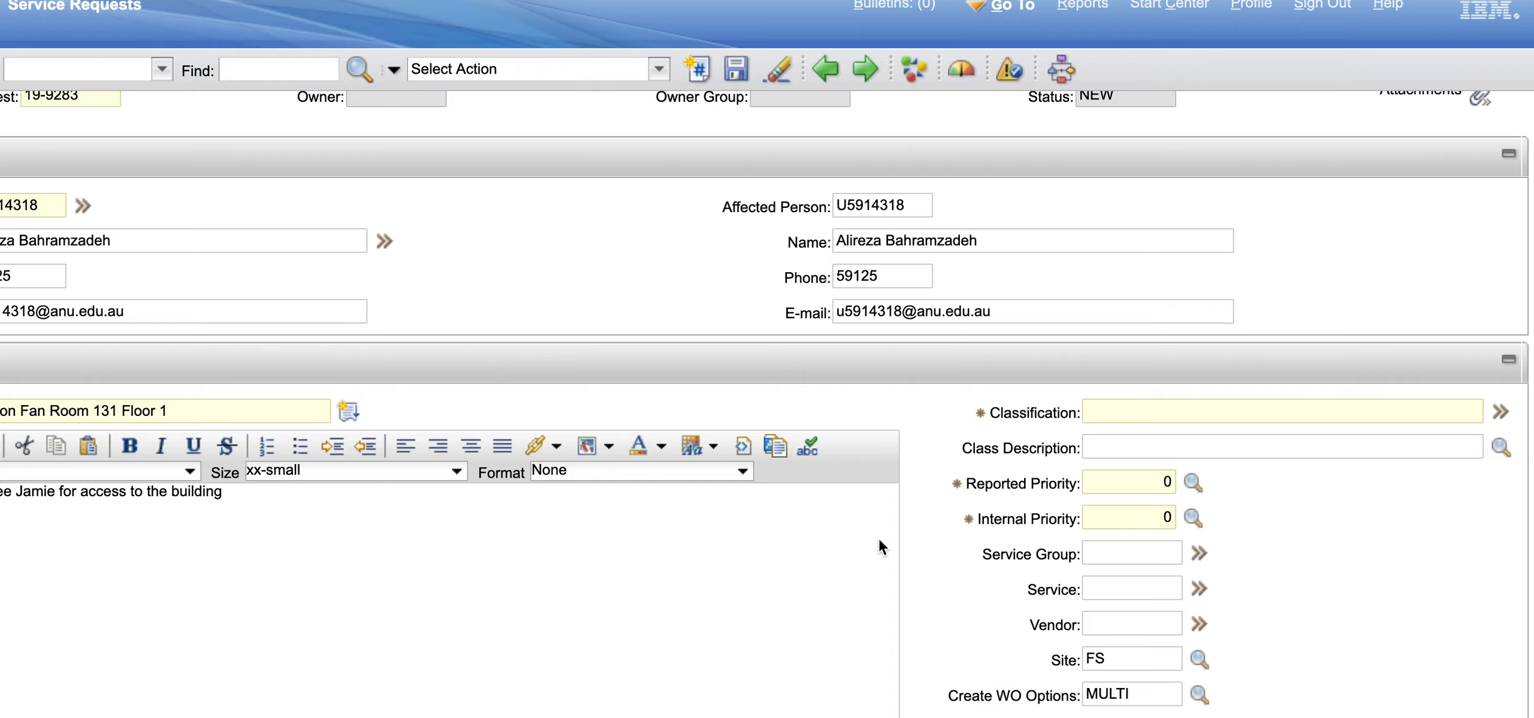
{"action": "left_click", "coordinate": [1503, 413]}
{"action": "left_click", "coordinate": [1429, 423]}
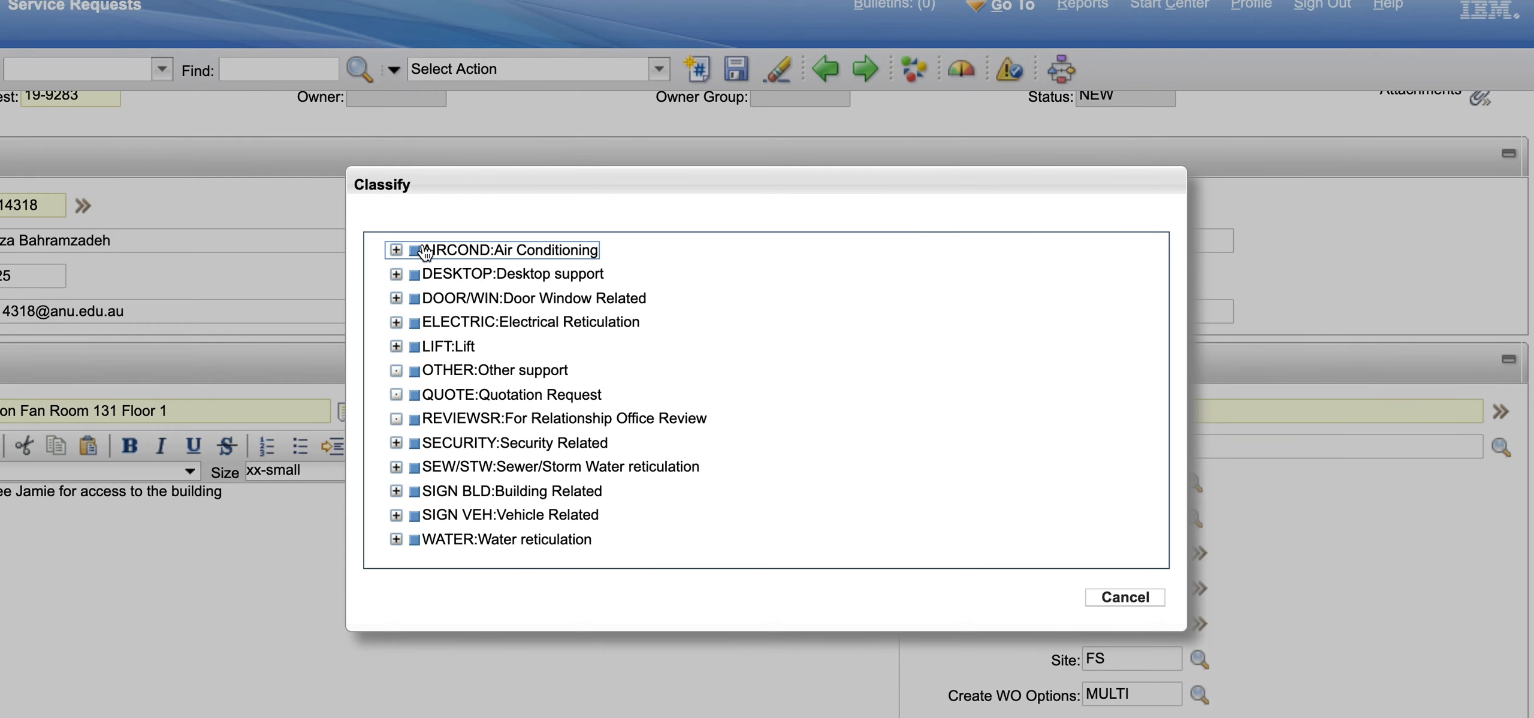
{"action": "left_click", "coordinate": [396, 249]}
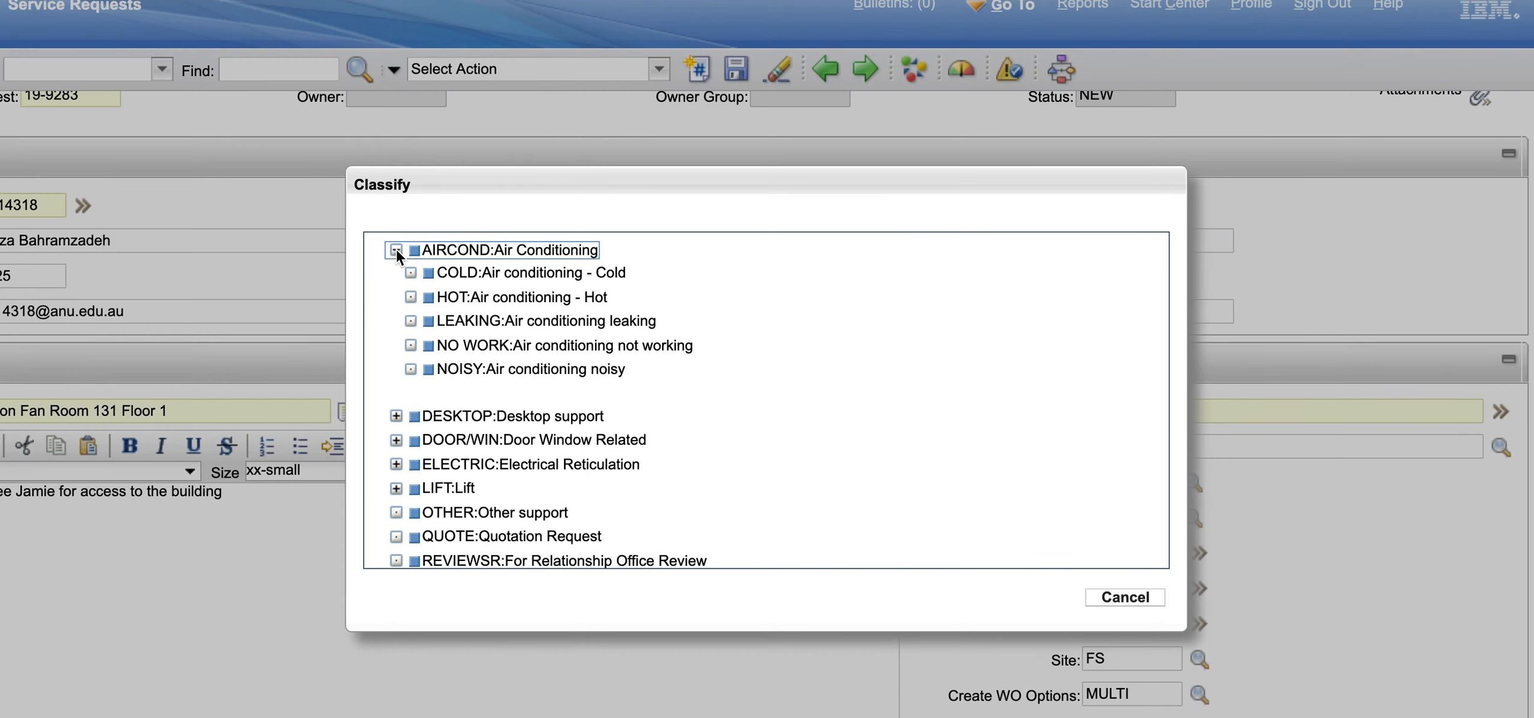
{"action": "left_click", "coordinate": [481, 372]}
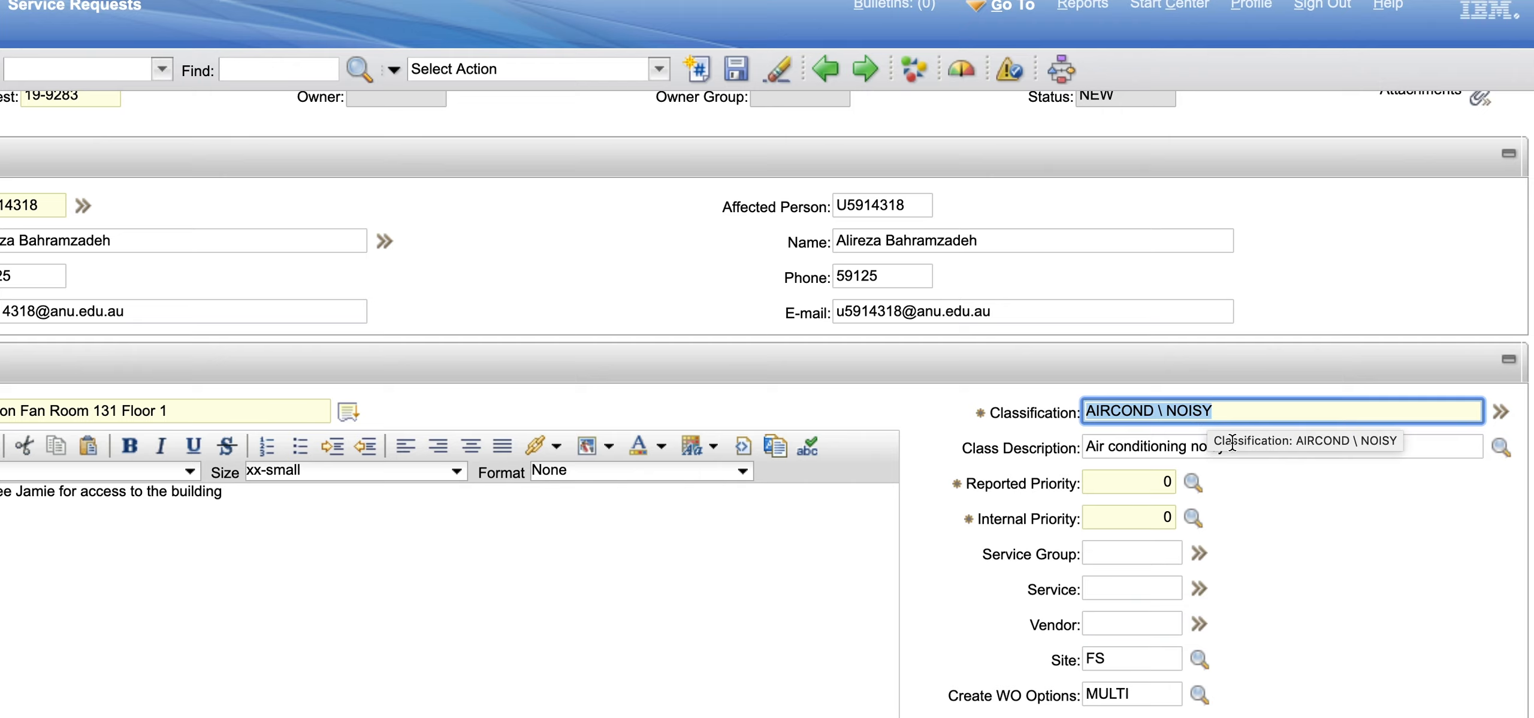
Step: Set both the reported priority and the internal priority to 4, Respond within 1 Day
{"action": "left_click", "coordinate": [1192, 482]}
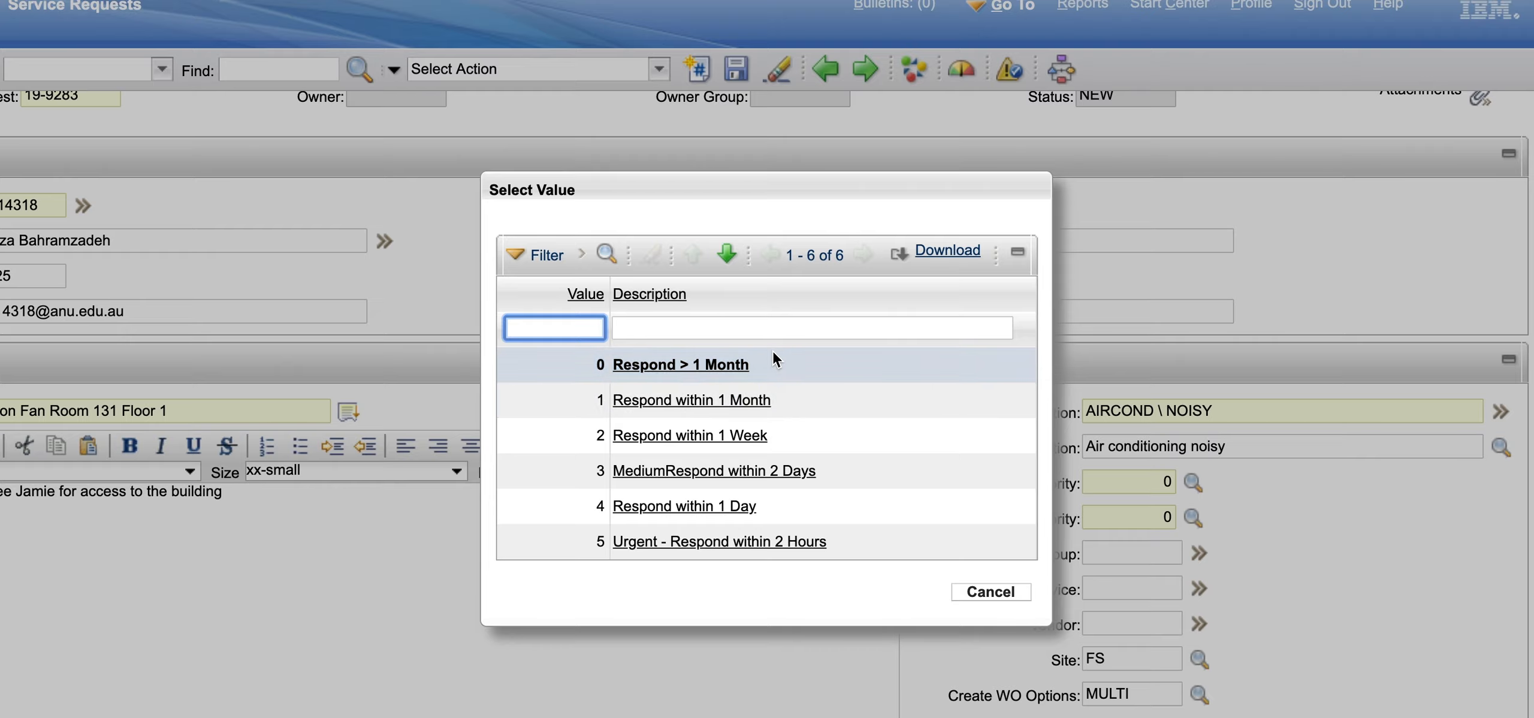
{"action": "left_click", "coordinate": [686, 508]}
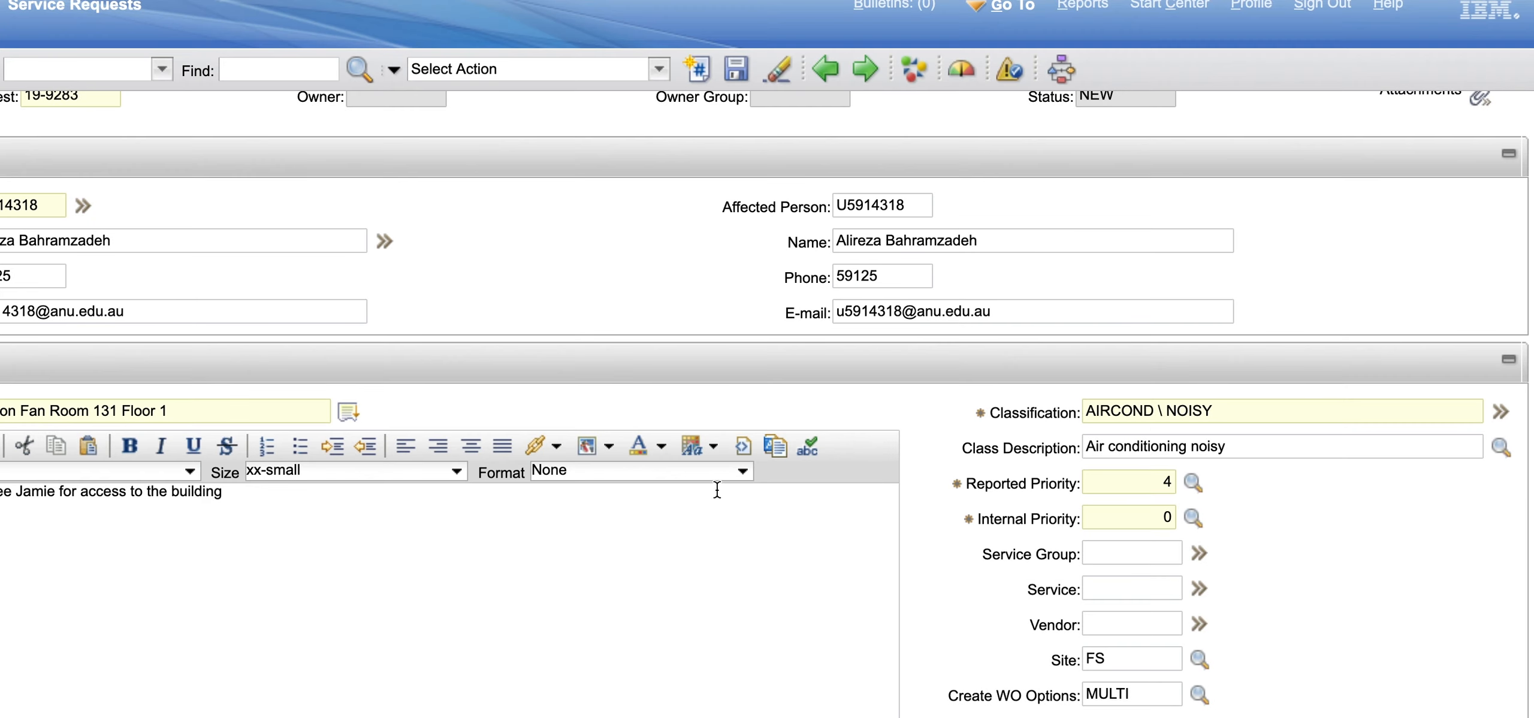
{"action": "left_click", "coordinate": [1193, 519]}
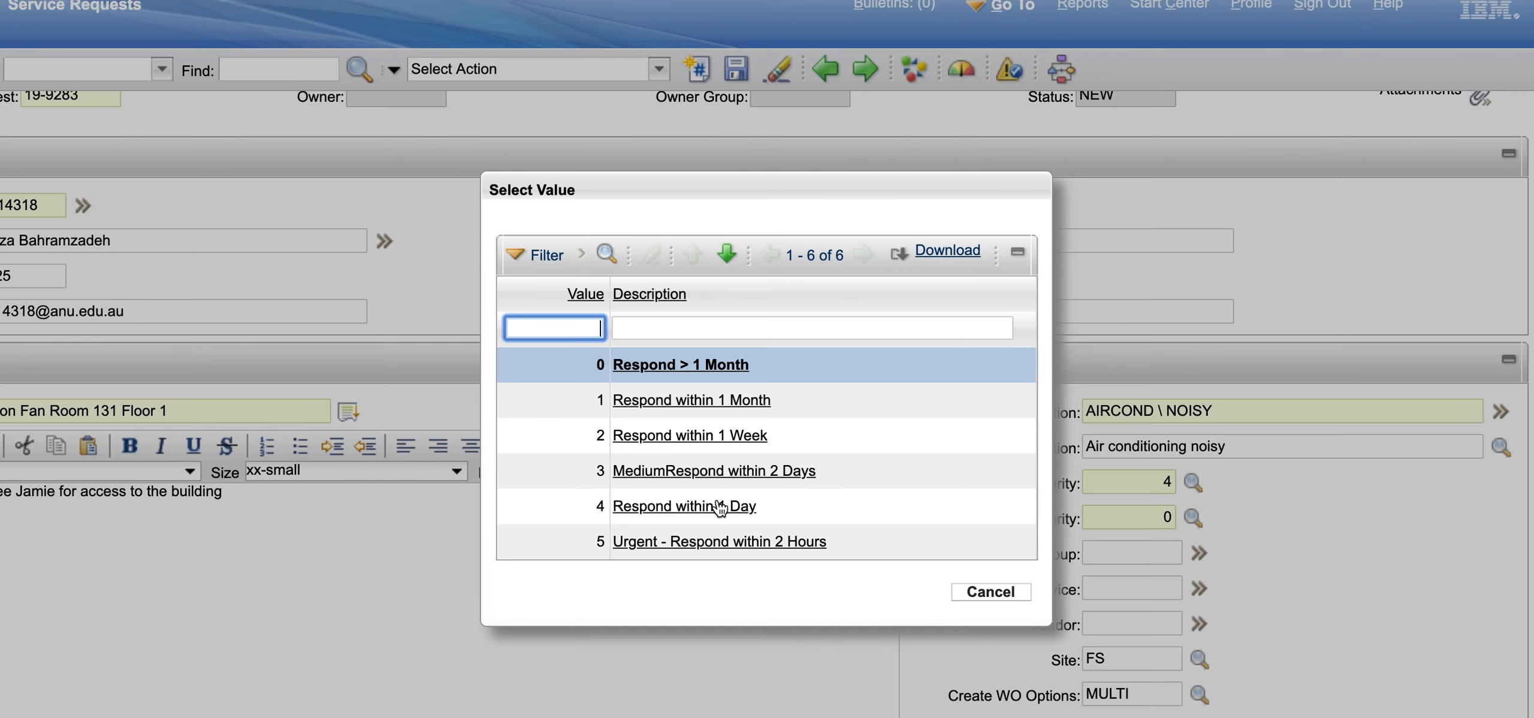
{"action": "left_click", "coordinate": [719, 508]}
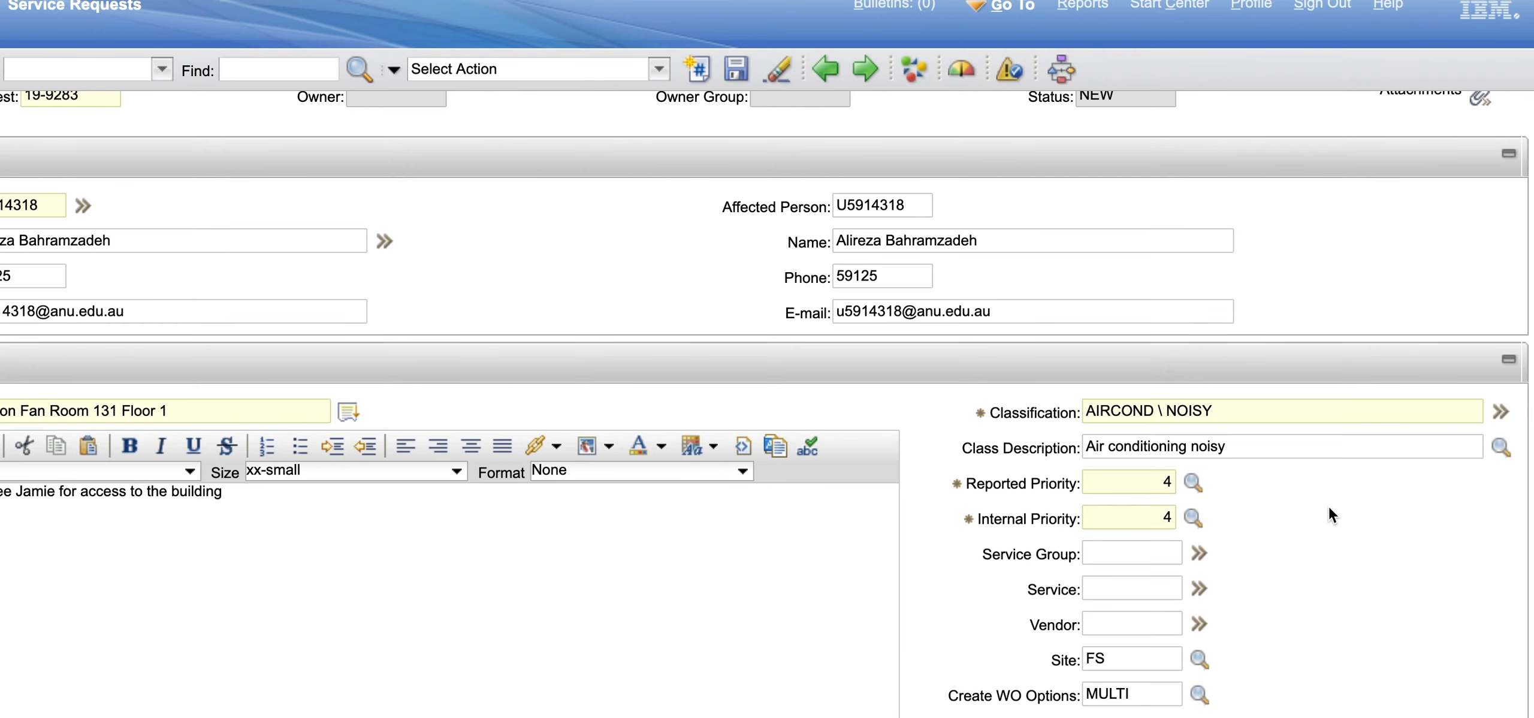
Step: Filter the location descriptions by "birch" and set the request's location to F035, Birch Building - Science road, at site FS
{"action": "scroll", "coordinate": [516, 556], "scroll_direction": "left", "scroll_amount": 5}
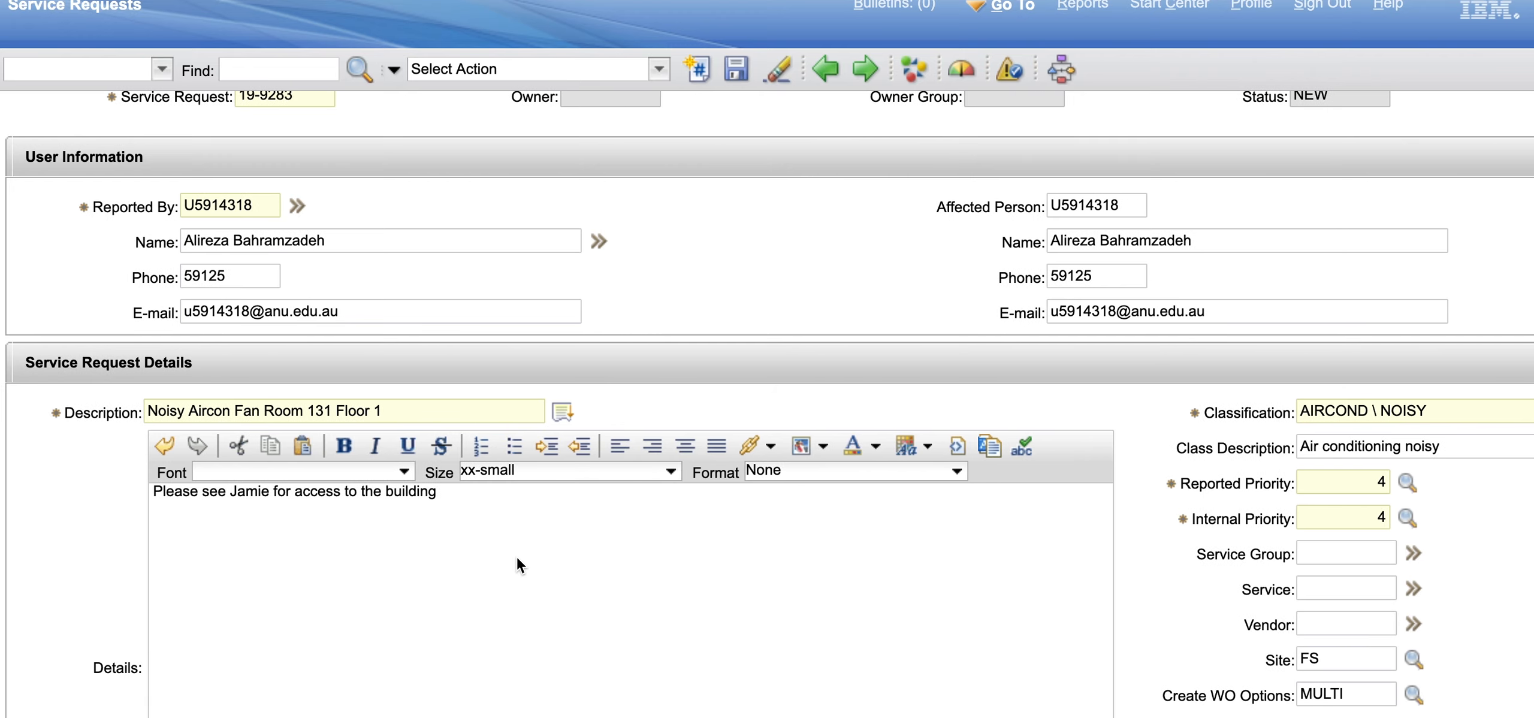
{"action": "scroll", "coordinate": [516, 556], "scroll_direction": "down", "scroll_amount": 3}
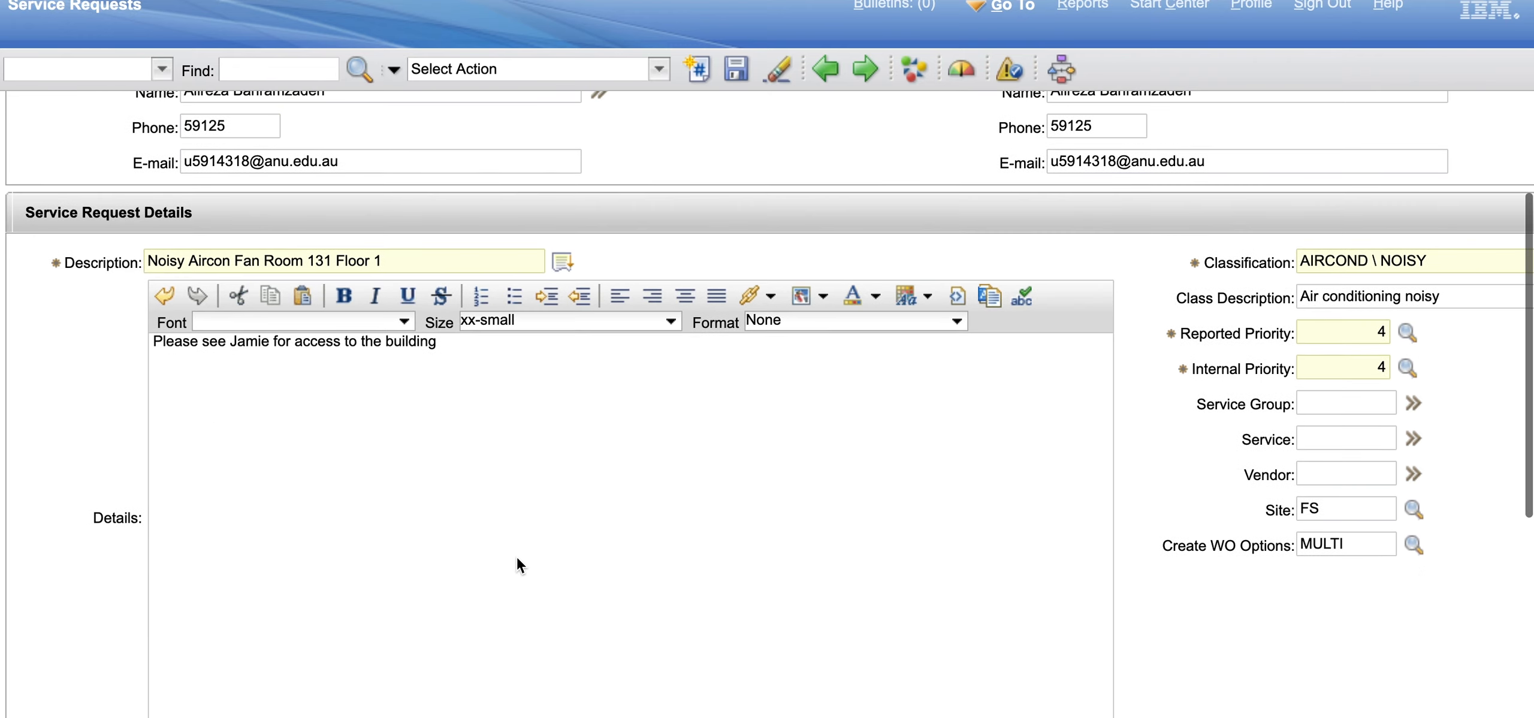
{"action": "scroll", "coordinate": [516, 556], "scroll_direction": "down", "scroll_amount": 5}
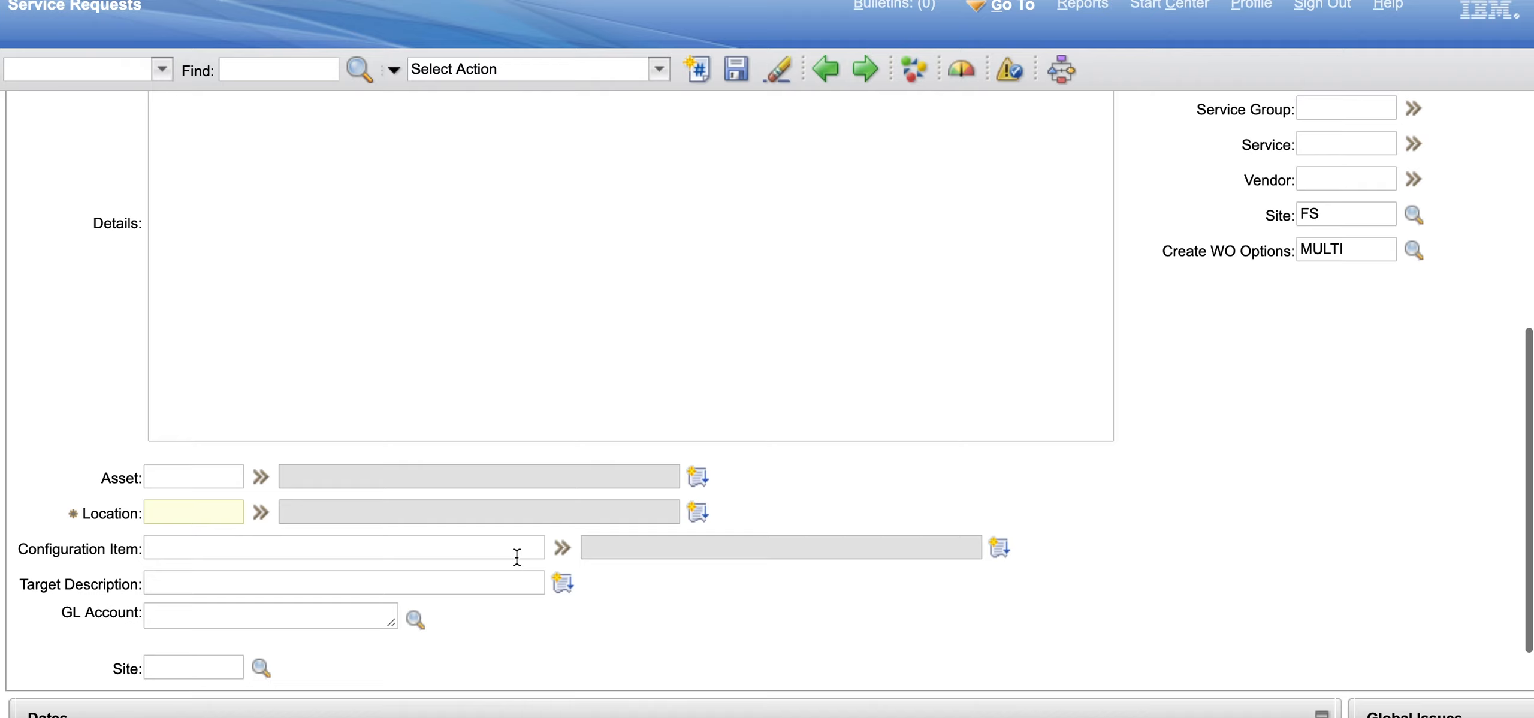
{"action": "left_click", "coordinate": [260, 512]}
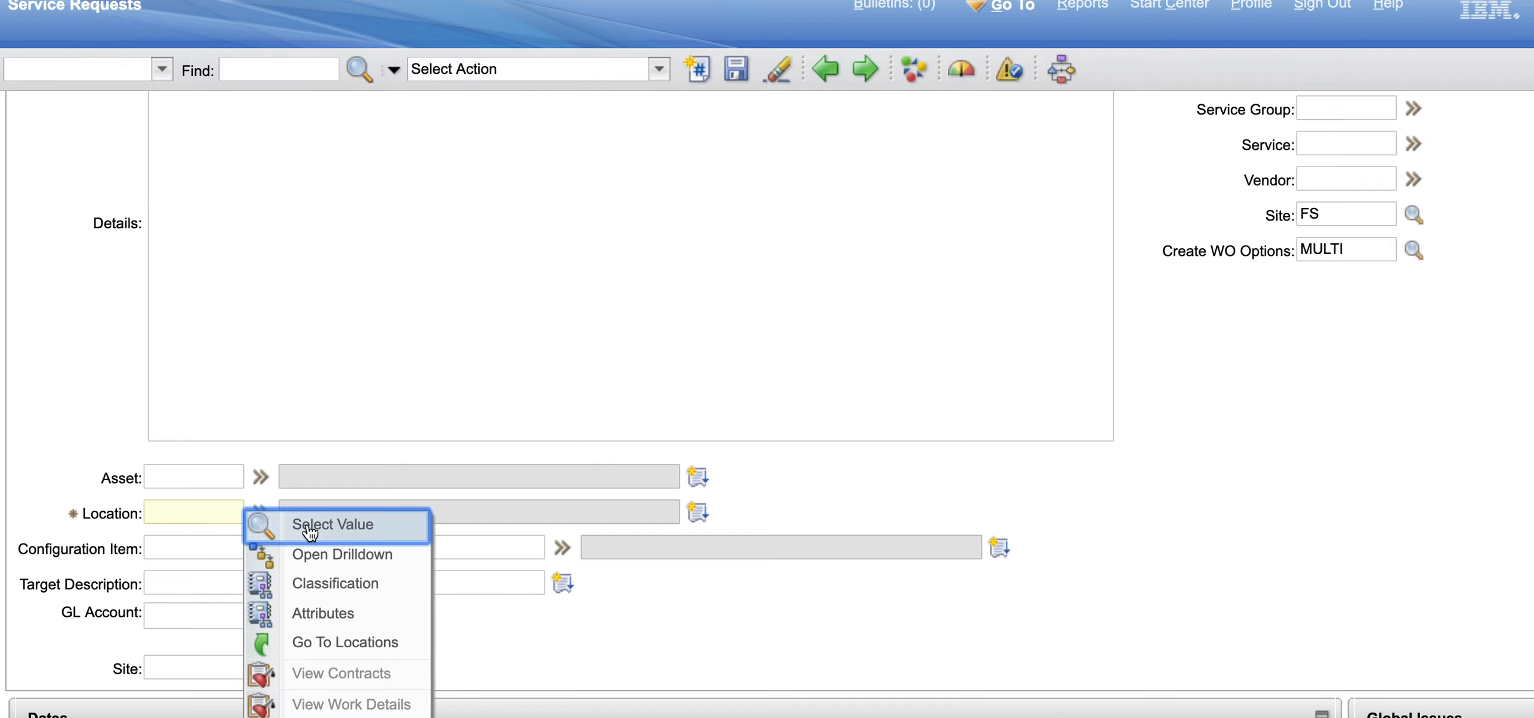
{"action": "left_click", "coordinate": [329, 528]}
{"action": "left_click", "coordinate": [657, 248]}
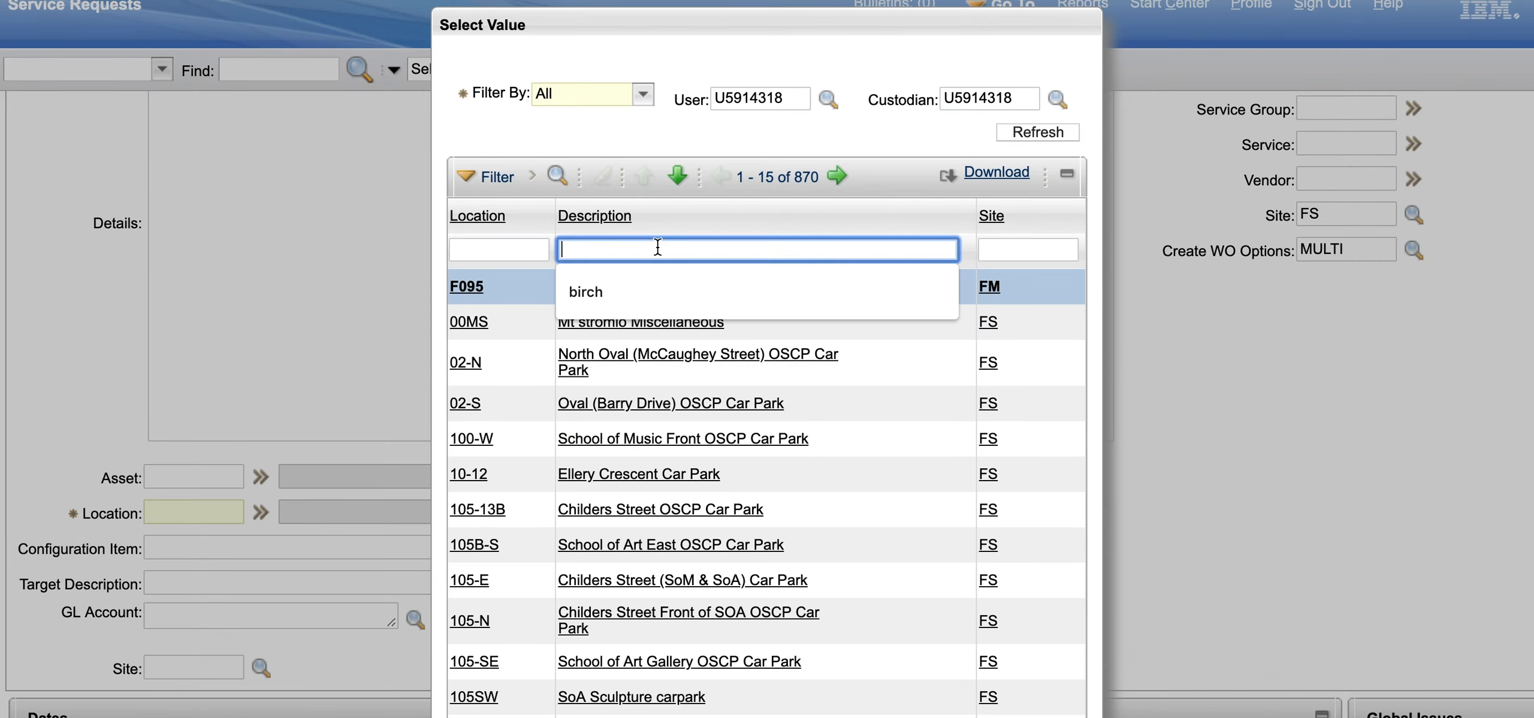
{"action": "type", "text": "bir"}
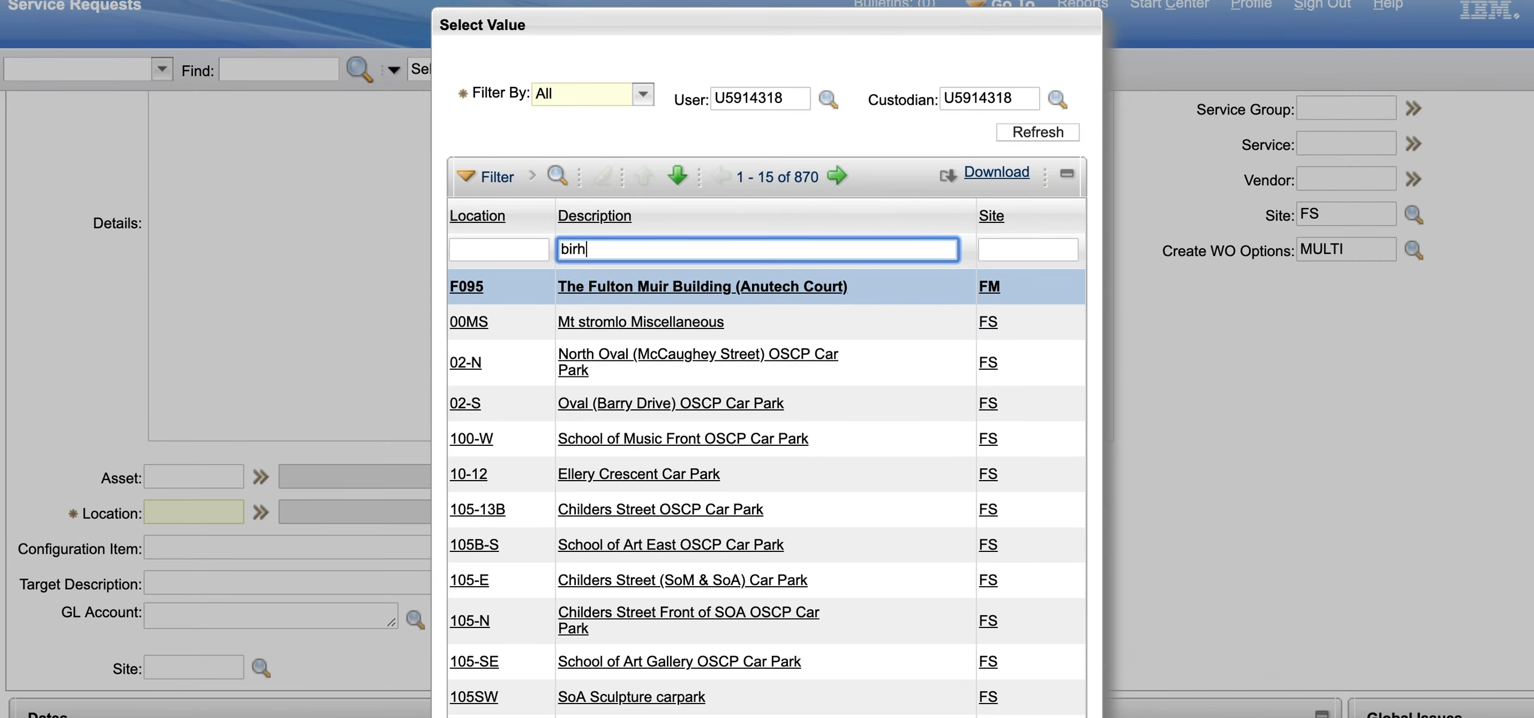
{"action": "type", "text": "ch"}
{"action": "key", "text": "Return"}
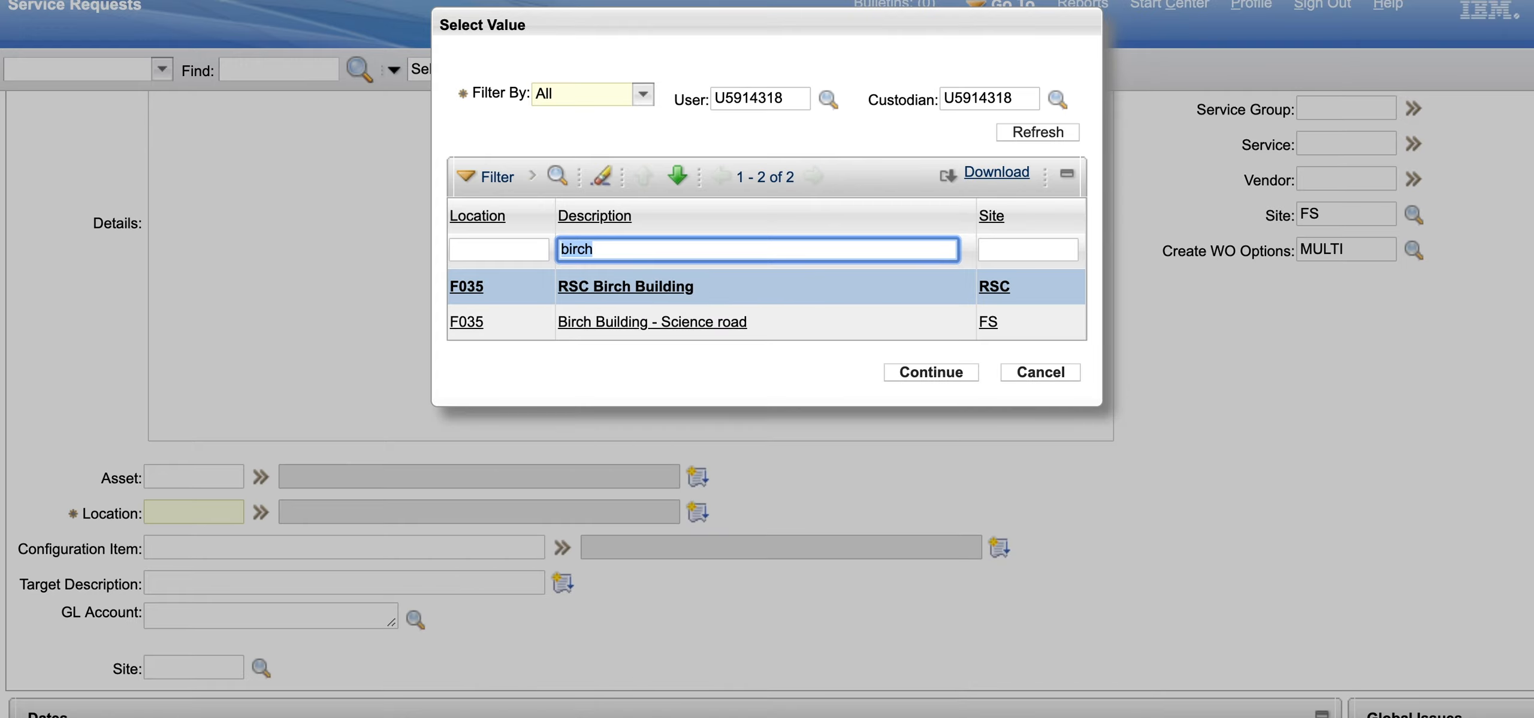
{"action": "left_click", "coordinate": [623, 331]}
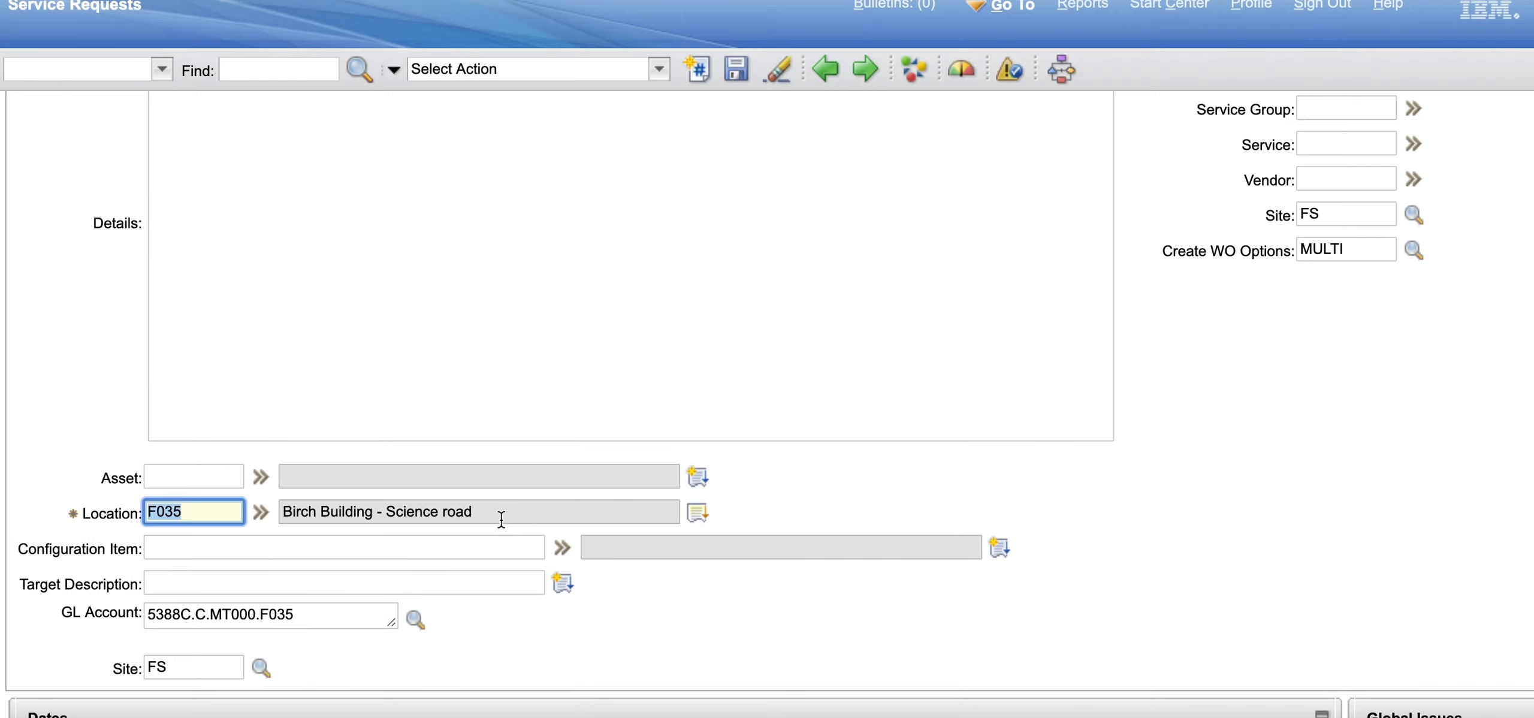
Step: Look through the list of selectable assets for the request, leaving the asset blank
{"action": "left_click", "coordinate": [255, 476]}
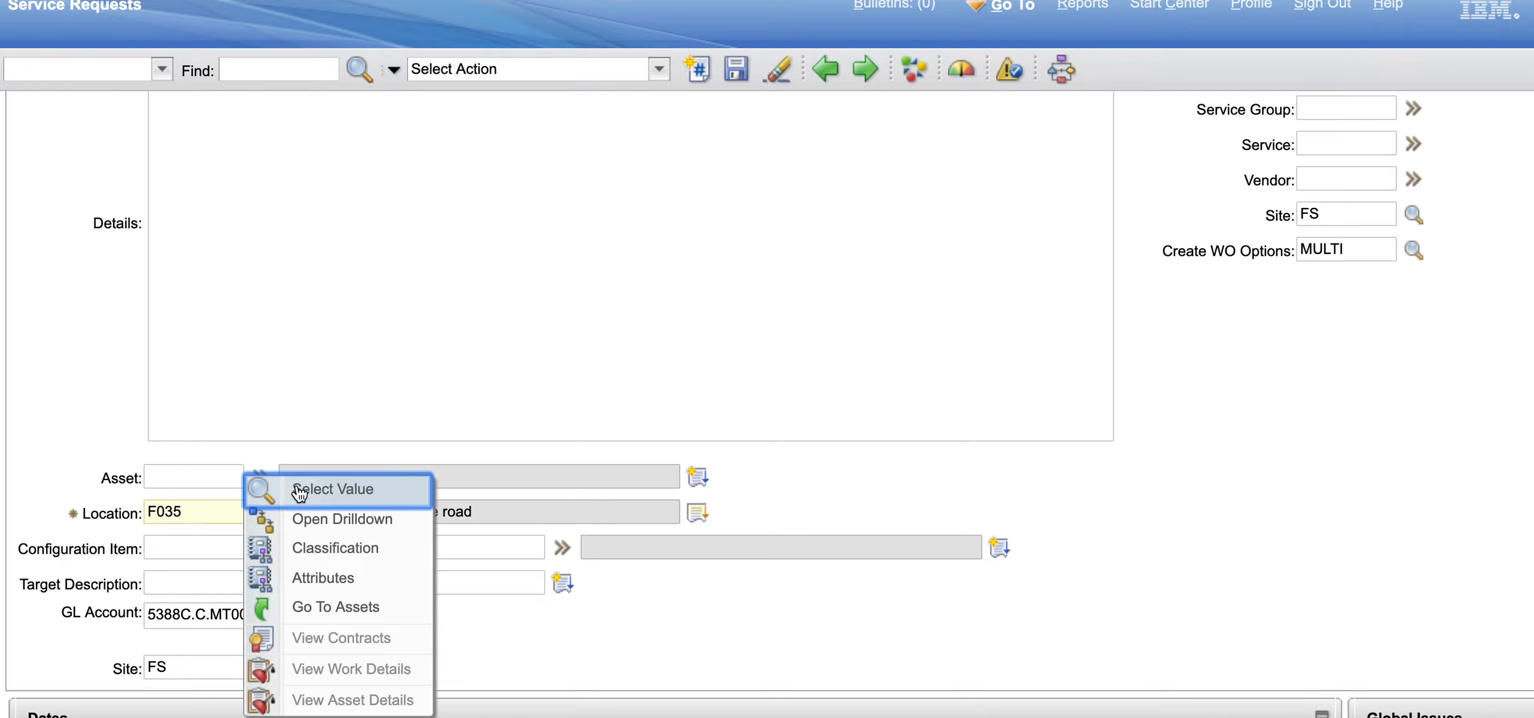
{"action": "left_click", "coordinate": [301, 490]}
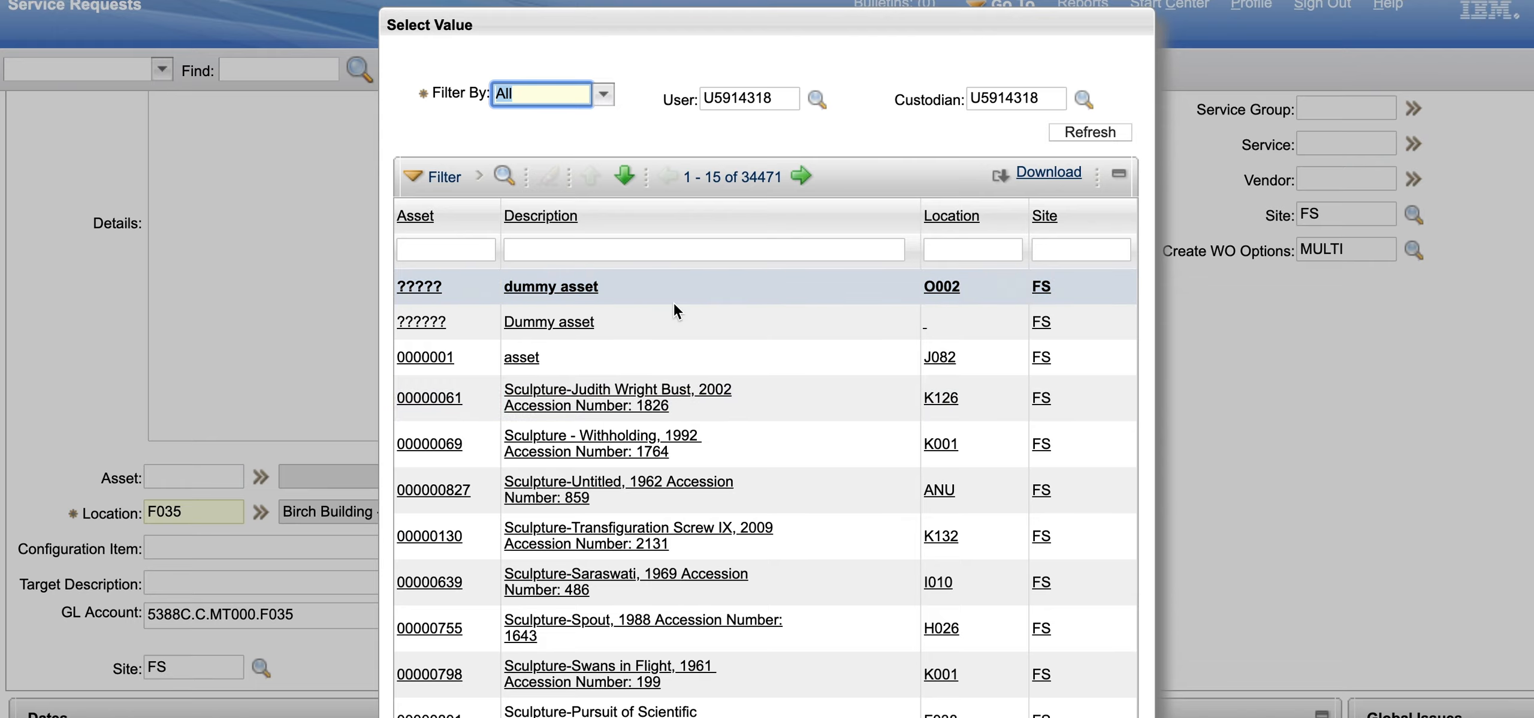
{"action": "left_click", "coordinate": [607, 287]}
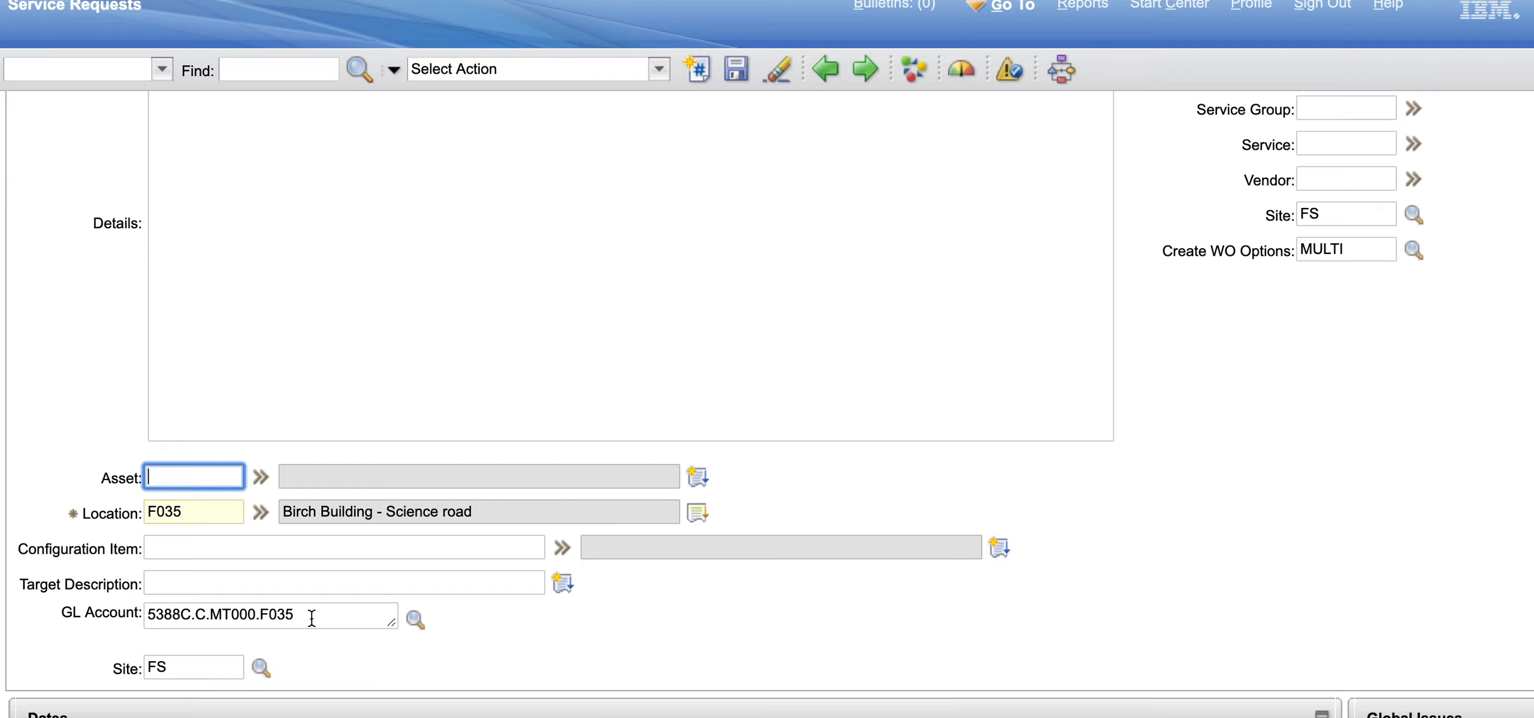
Step: Add a second line to the details asking to use the R budget, including its budget code
{"action": "scroll", "coordinate": [370, 499], "scroll_direction": "up", "scroll_amount": 1}
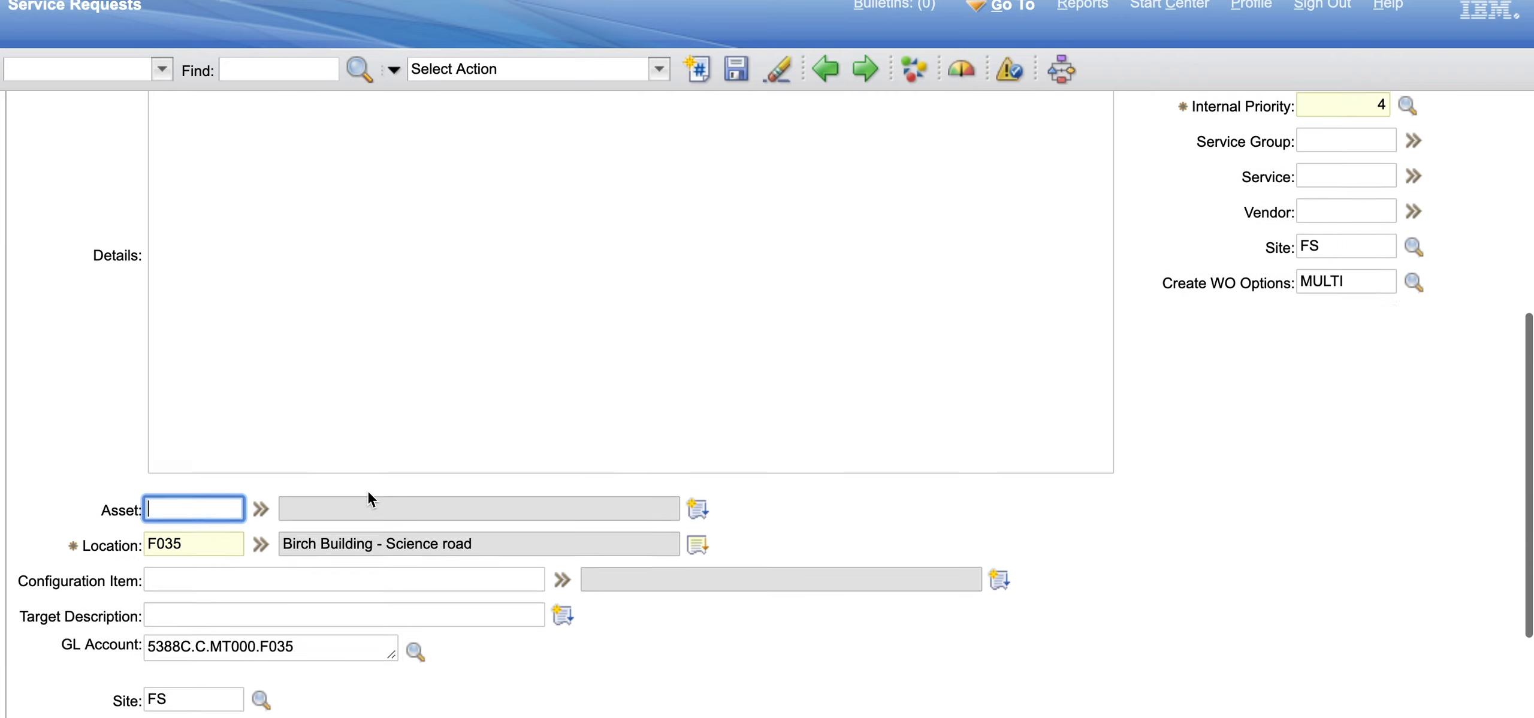
{"action": "scroll", "coordinate": [367, 492], "scroll_direction": "up", "scroll_amount": 3}
{"action": "left_click", "coordinate": [337, 257]}
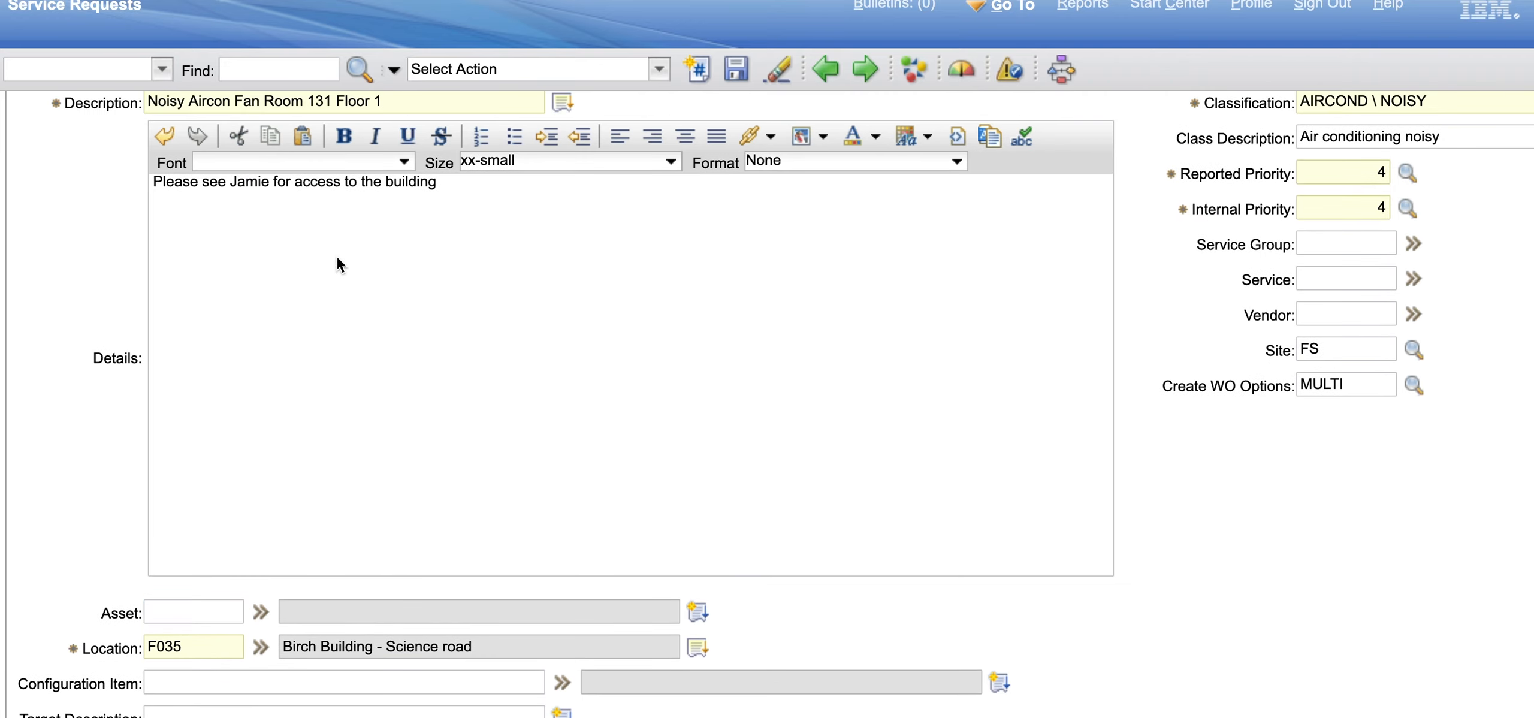
{"action": "type", "text": "Please use R budget"}
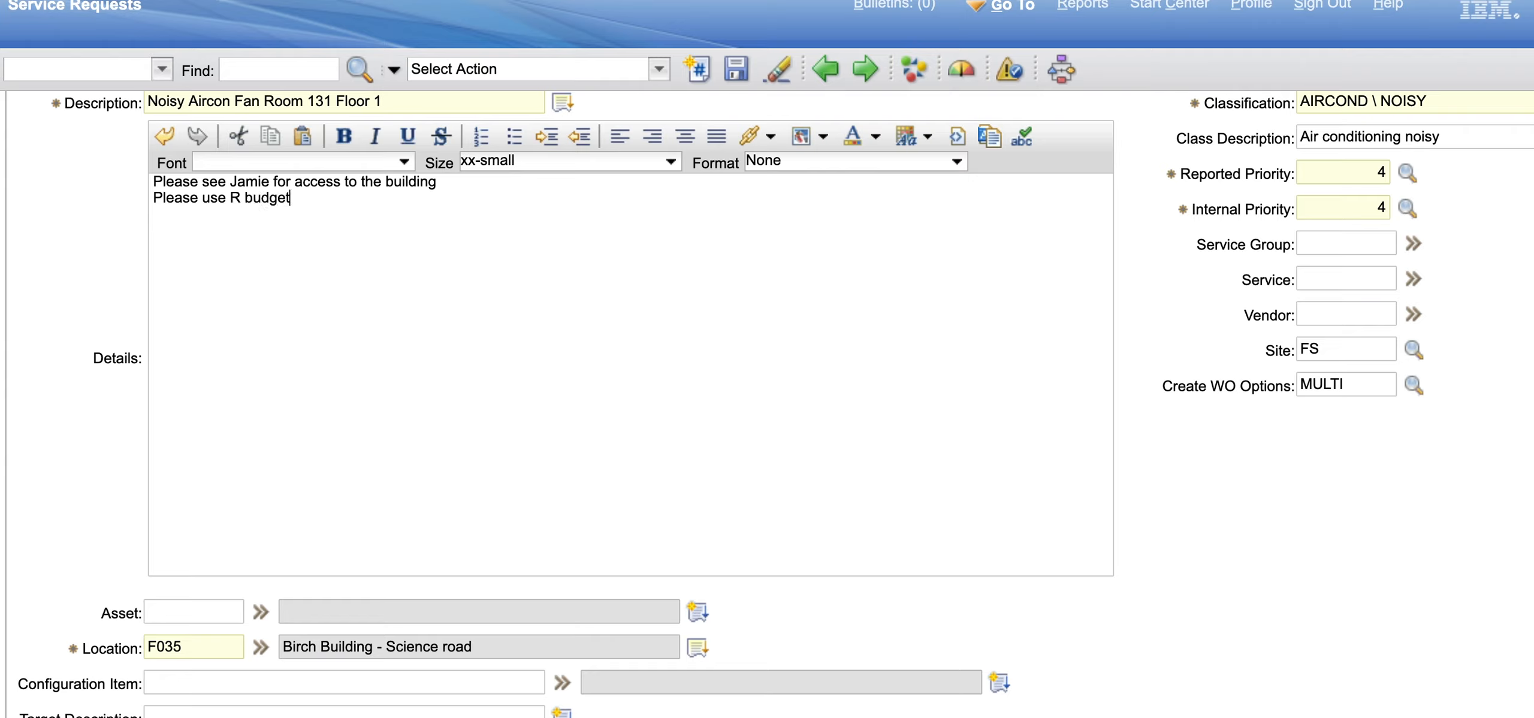
{"action": "type", "text": " R62010.01"}
{"action": "left_click_drag", "start_coordinate": [370, 199], "coordinate": [290, 197]}
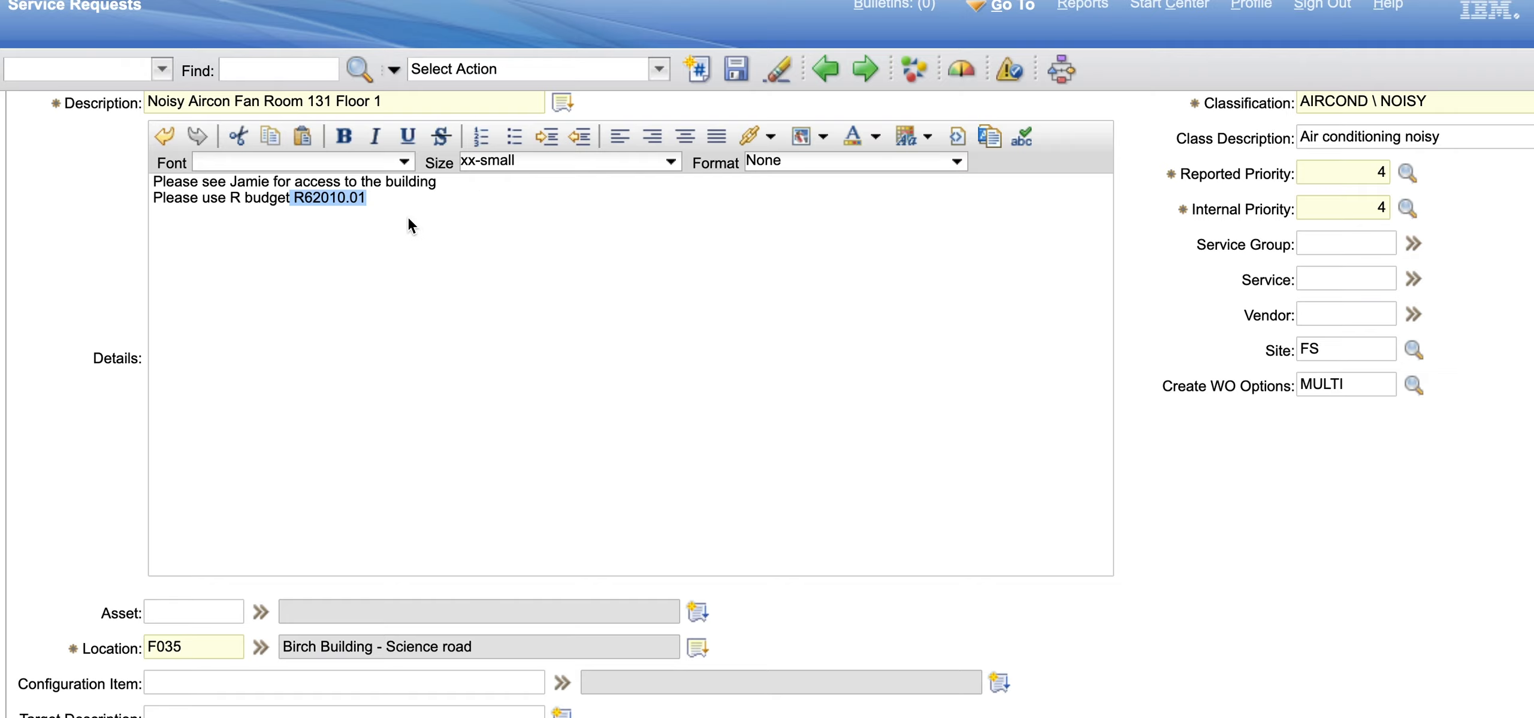
{"action": "left_click", "coordinate": [996, 143]}
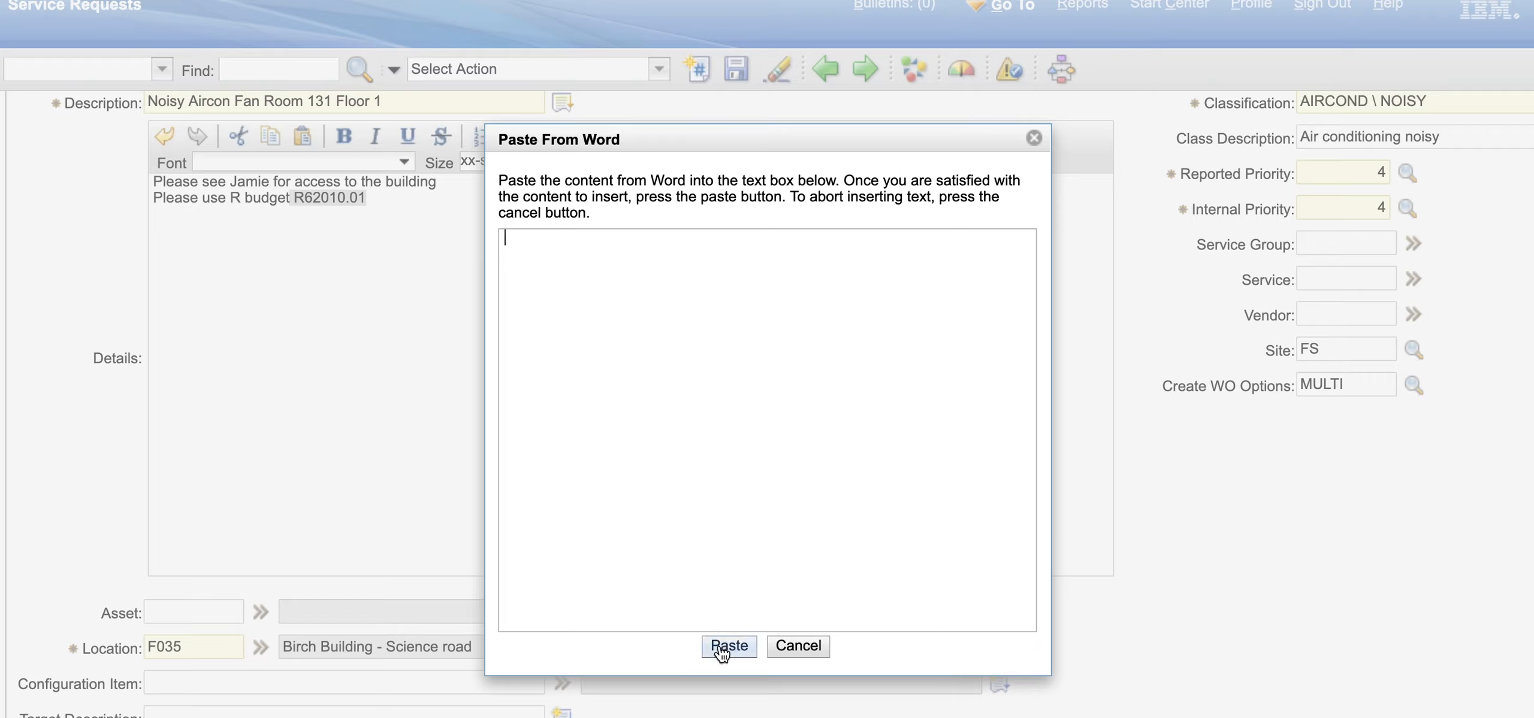
{"action": "left_click", "coordinate": [793, 647]}
Step: Delete the R budget line from the details, keeping only the building access note
{"action": "left_click", "coordinate": [383, 201]}
{"action": "left_click_drag", "start_coordinate": [377, 202], "coordinate": [151, 197]}
{"action": "key", "text": "BackSpace"}
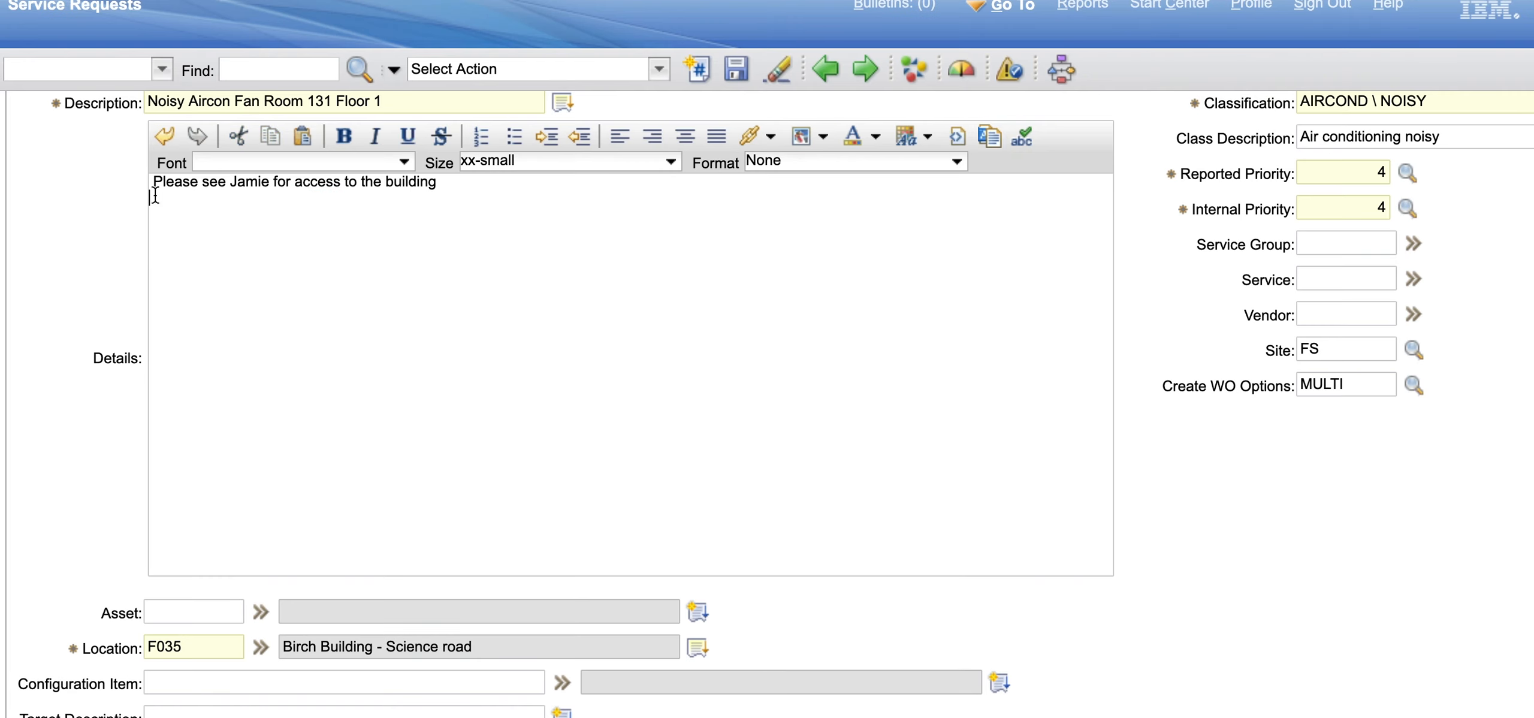
{"action": "scroll", "coordinate": [408, 272], "scroll_direction": "down", "scroll_amount": 3}
{"action": "scroll", "coordinate": [408, 268], "scroll_direction": "down", "scroll_amount": 2}
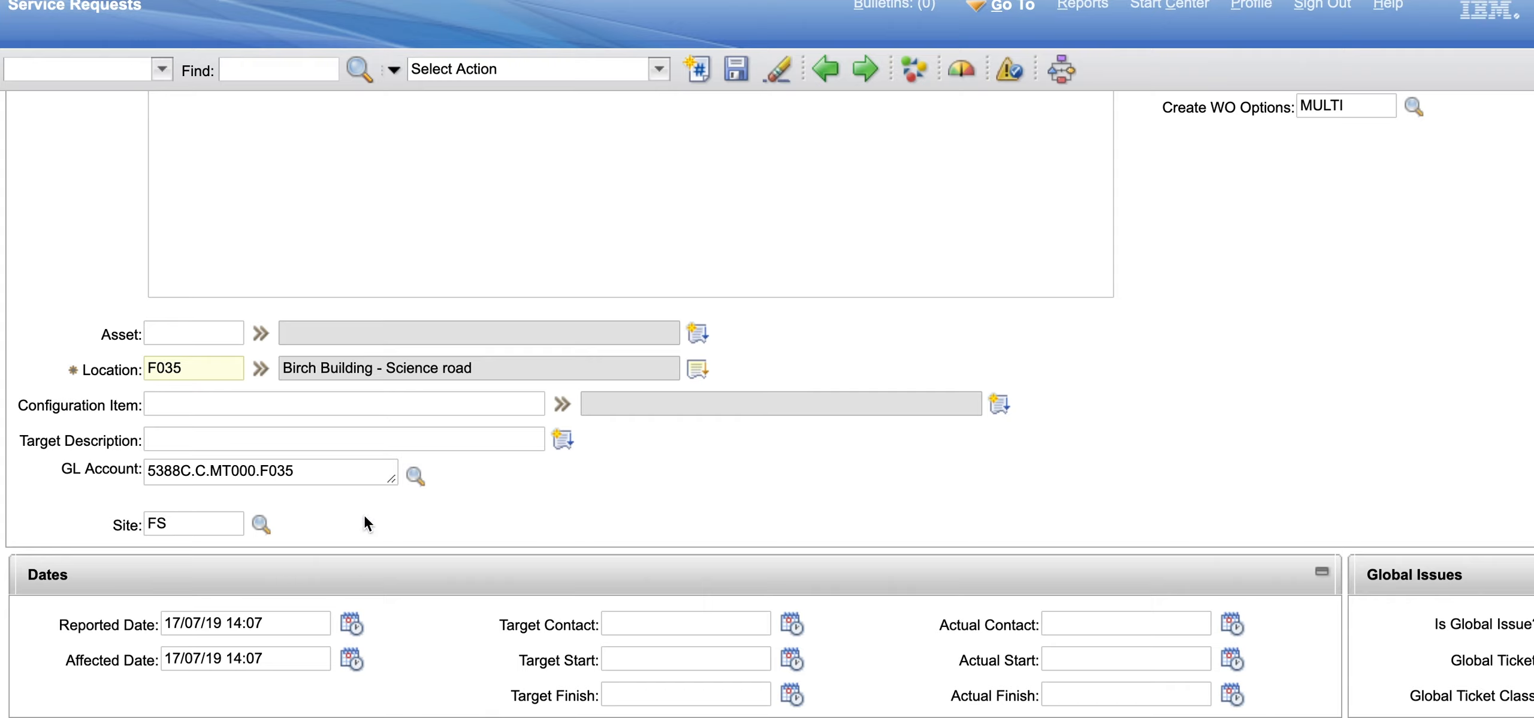
{"action": "scroll", "coordinate": [364, 516], "scroll_direction": "down", "scroll_amount": 2}
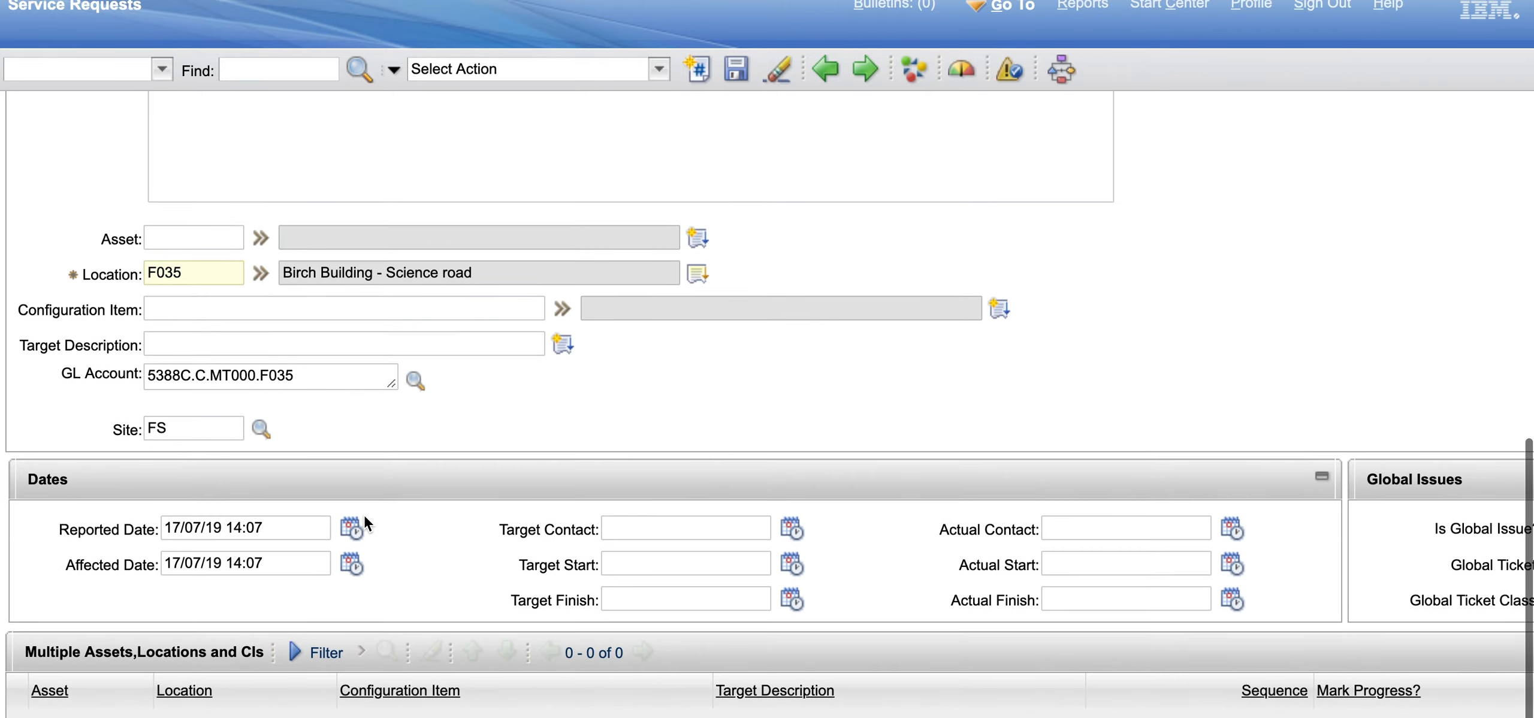
Step: Review the request's fields and examine the classification choices under SECURITY:Security Related, leaving the classification dialog without choosing one
{"action": "scroll", "coordinate": [364, 515], "scroll_direction": "up", "scroll_amount": 2}
{"action": "scroll", "coordinate": [364, 515], "scroll_direction": "down", "scroll_amount": 2}
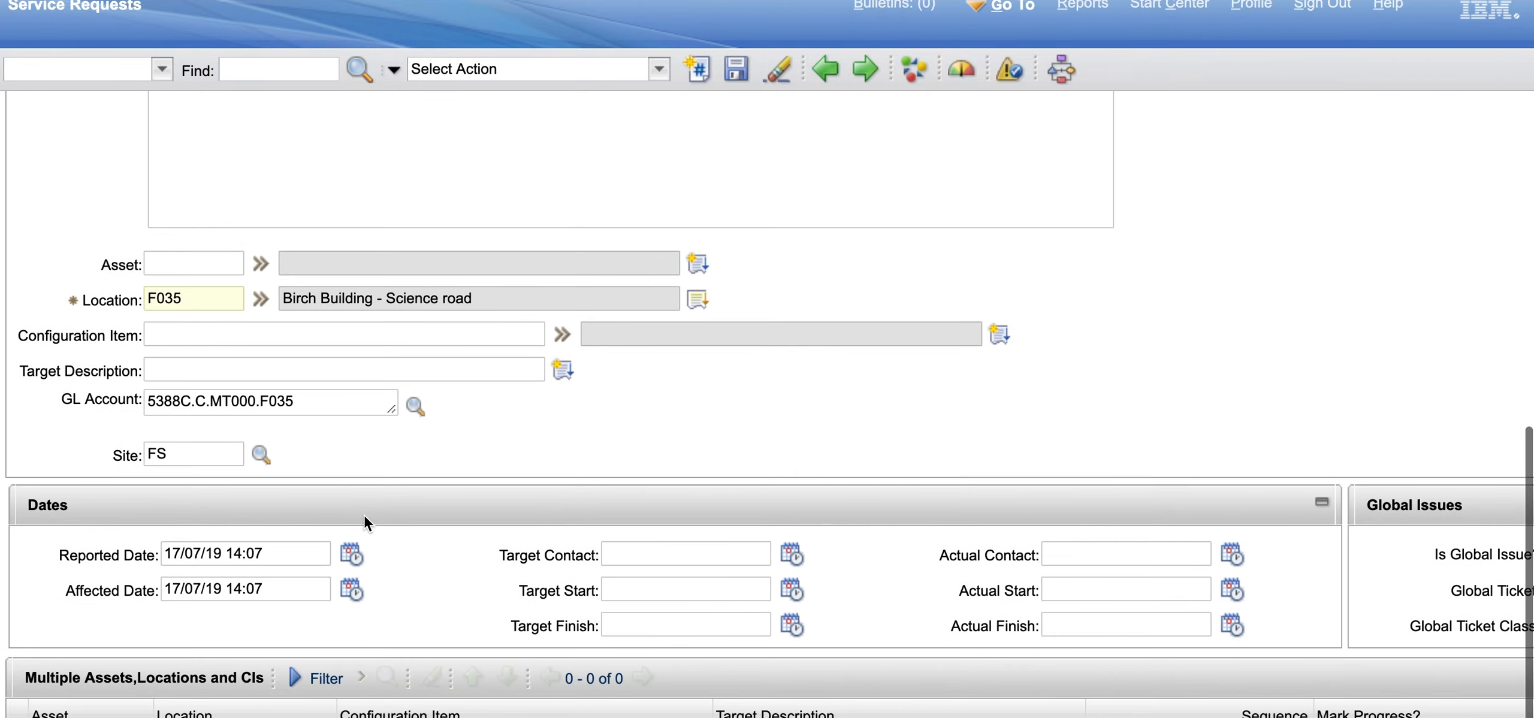
{"action": "scroll", "coordinate": [364, 515], "scroll_direction": "right", "scroll_amount": 3}
{"action": "scroll", "coordinate": [364, 516], "scroll_direction": "up", "scroll_amount": 7}
{"action": "scroll", "coordinate": [1244, 203], "scroll_direction": "up", "scroll_amount": 15}
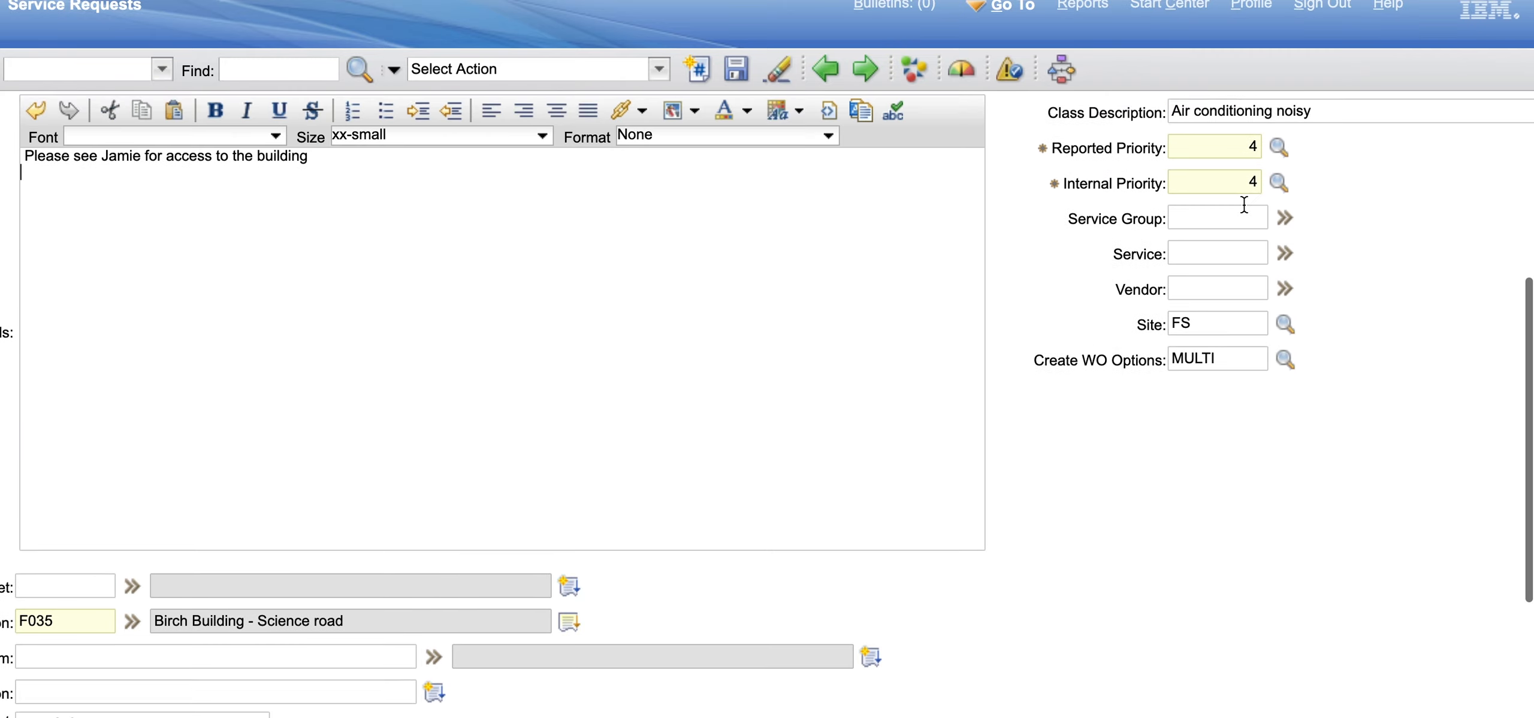
{"action": "scroll", "coordinate": [1244, 213], "scroll_direction": "right", "scroll_amount": 2}
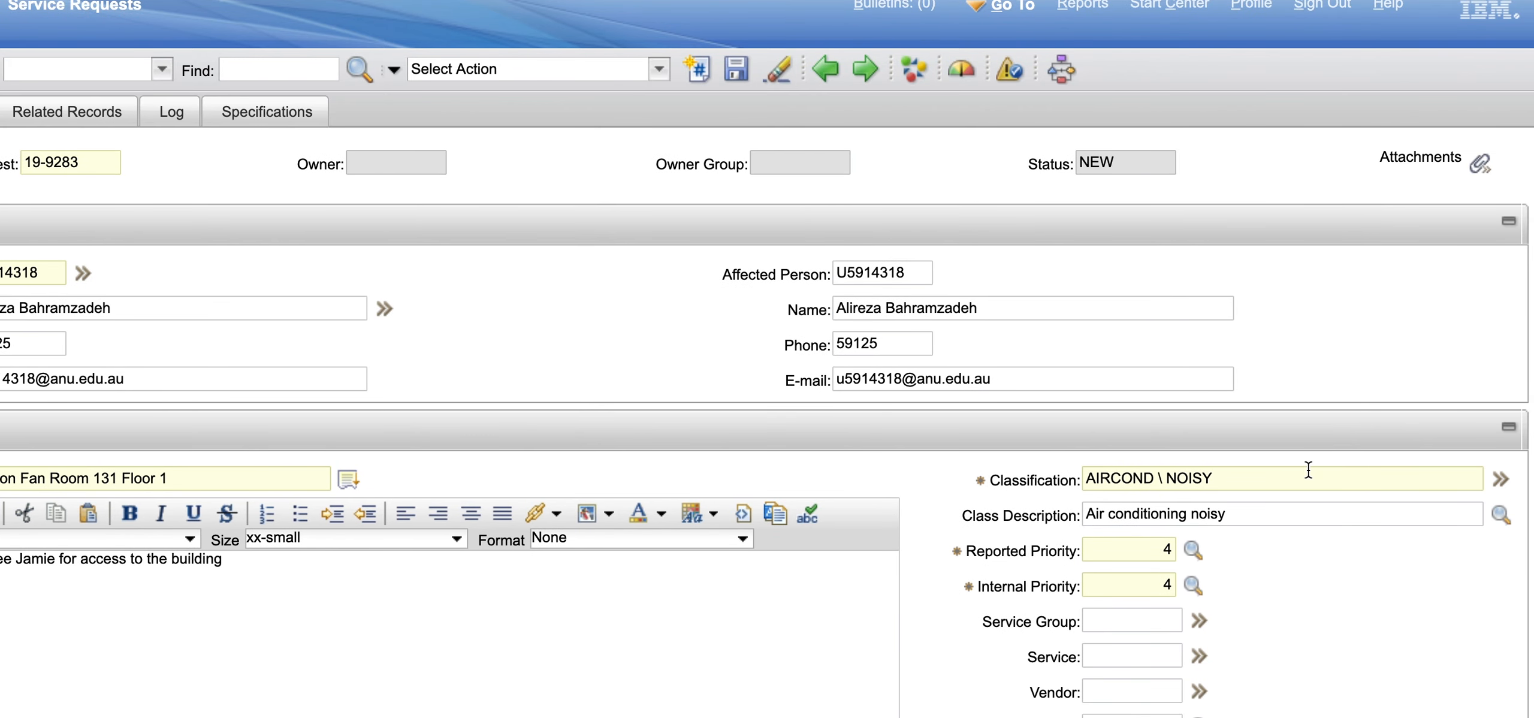
{"action": "left_click", "coordinate": [1499, 479]}
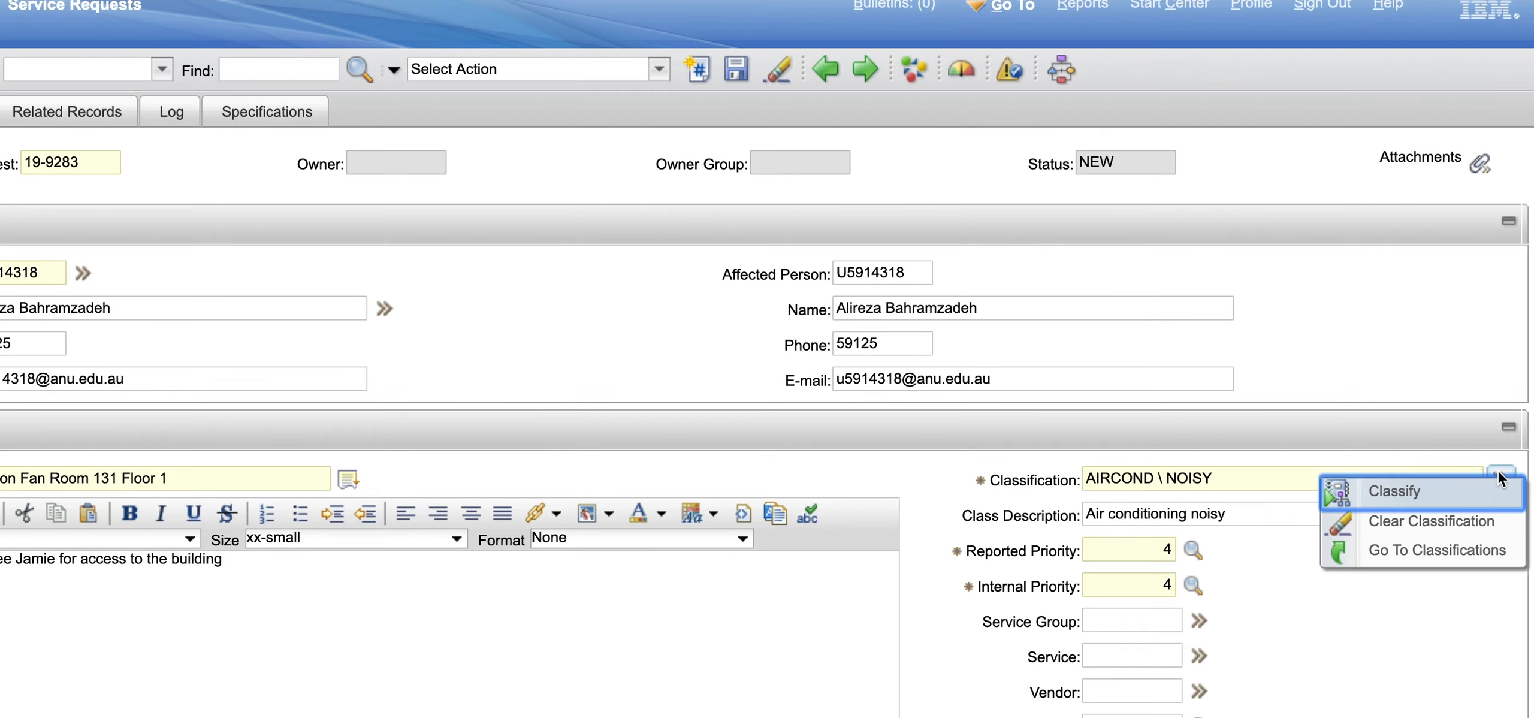
{"action": "left_click", "coordinate": [1430, 494]}
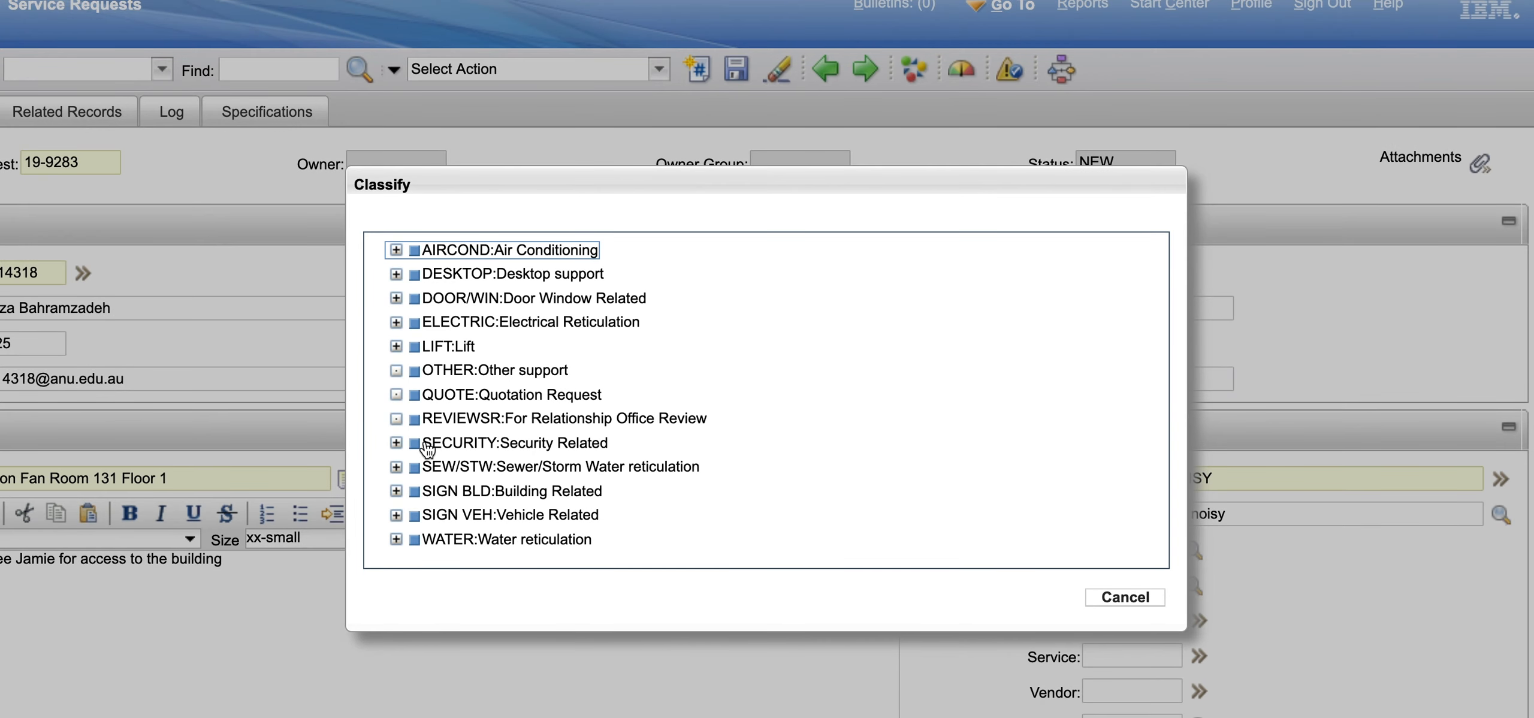
{"action": "left_click", "coordinate": [396, 443]}
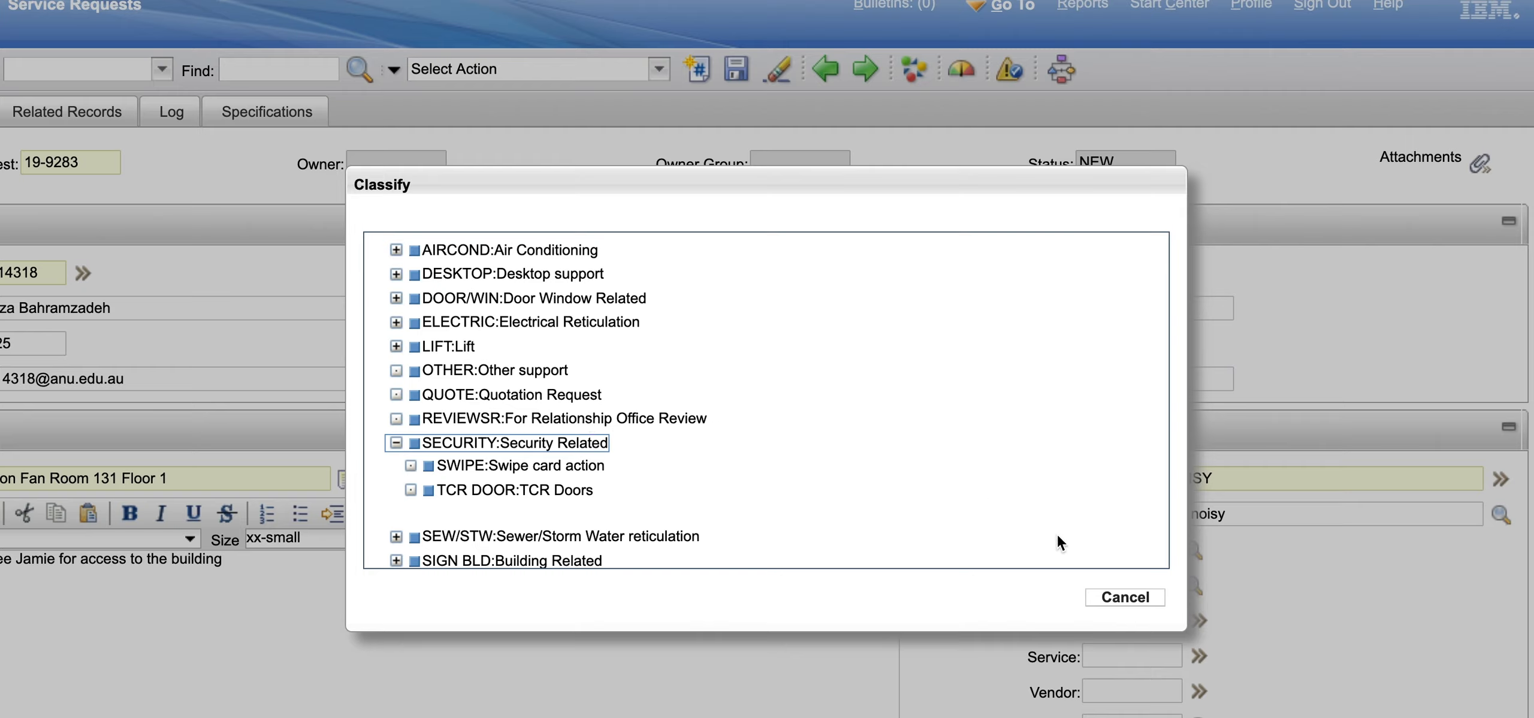
{"action": "left_click", "coordinate": [1118, 602]}
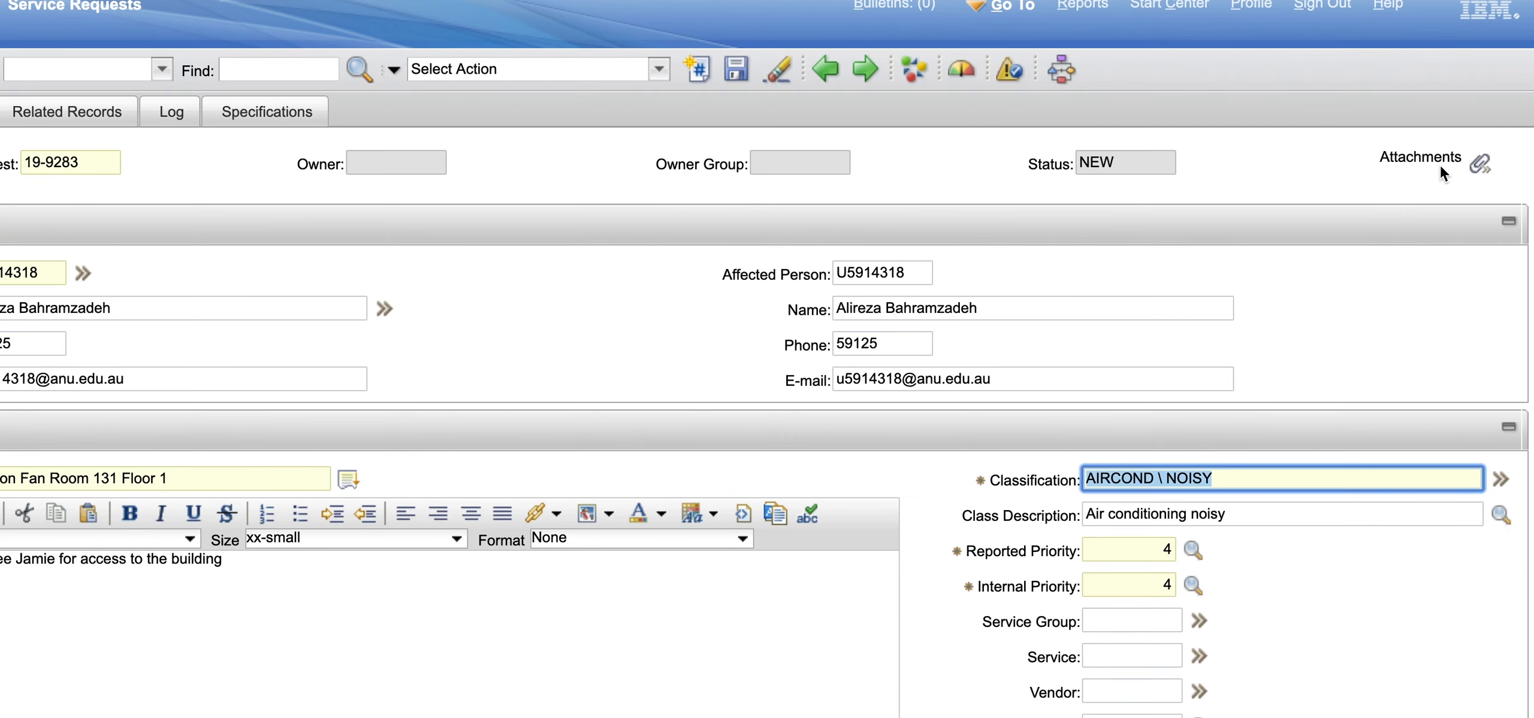
Step: View the options for attaching a new file to the service request, closing the form without attaching anything
{"action": "left_click", "coordinate": [1481, 163]}
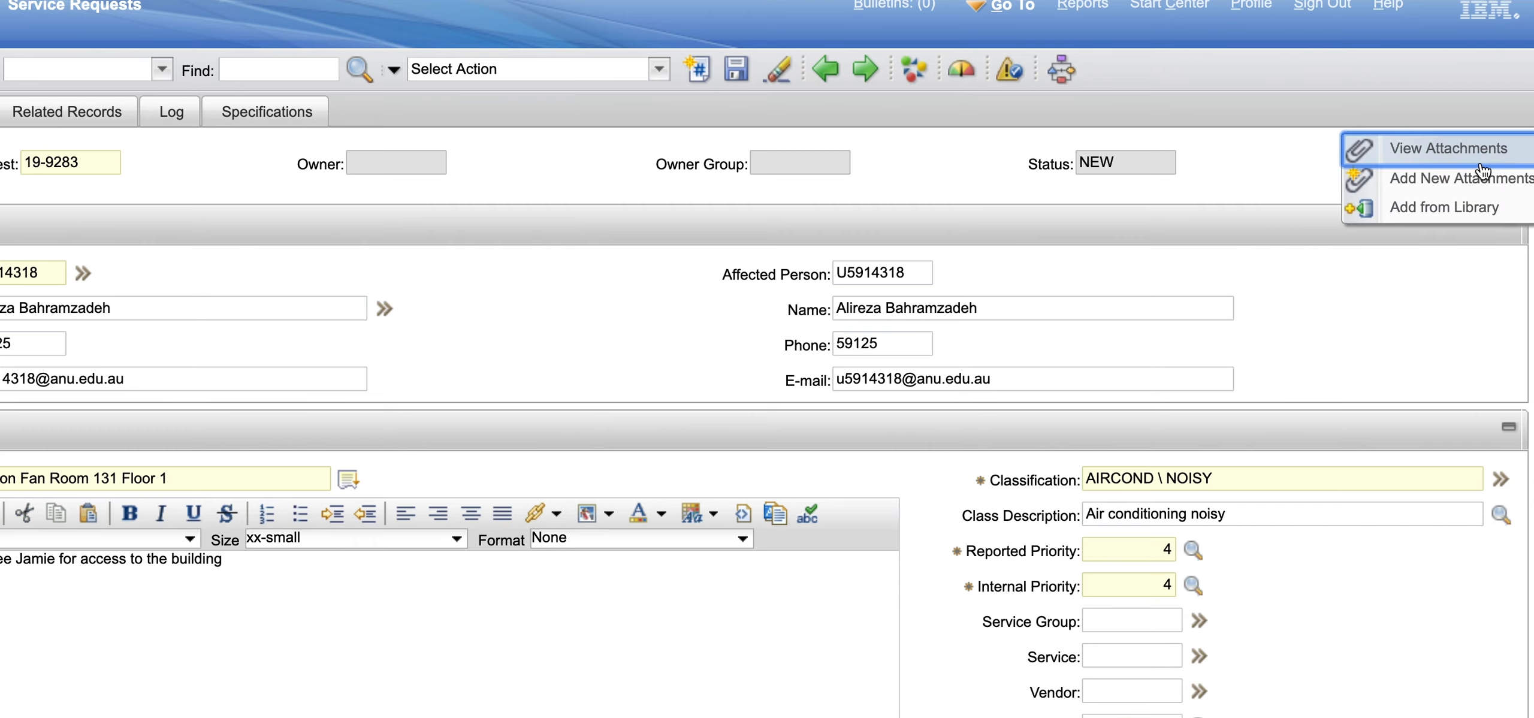
{"action": "mouse_move", "coordinate": [1433, 179]}
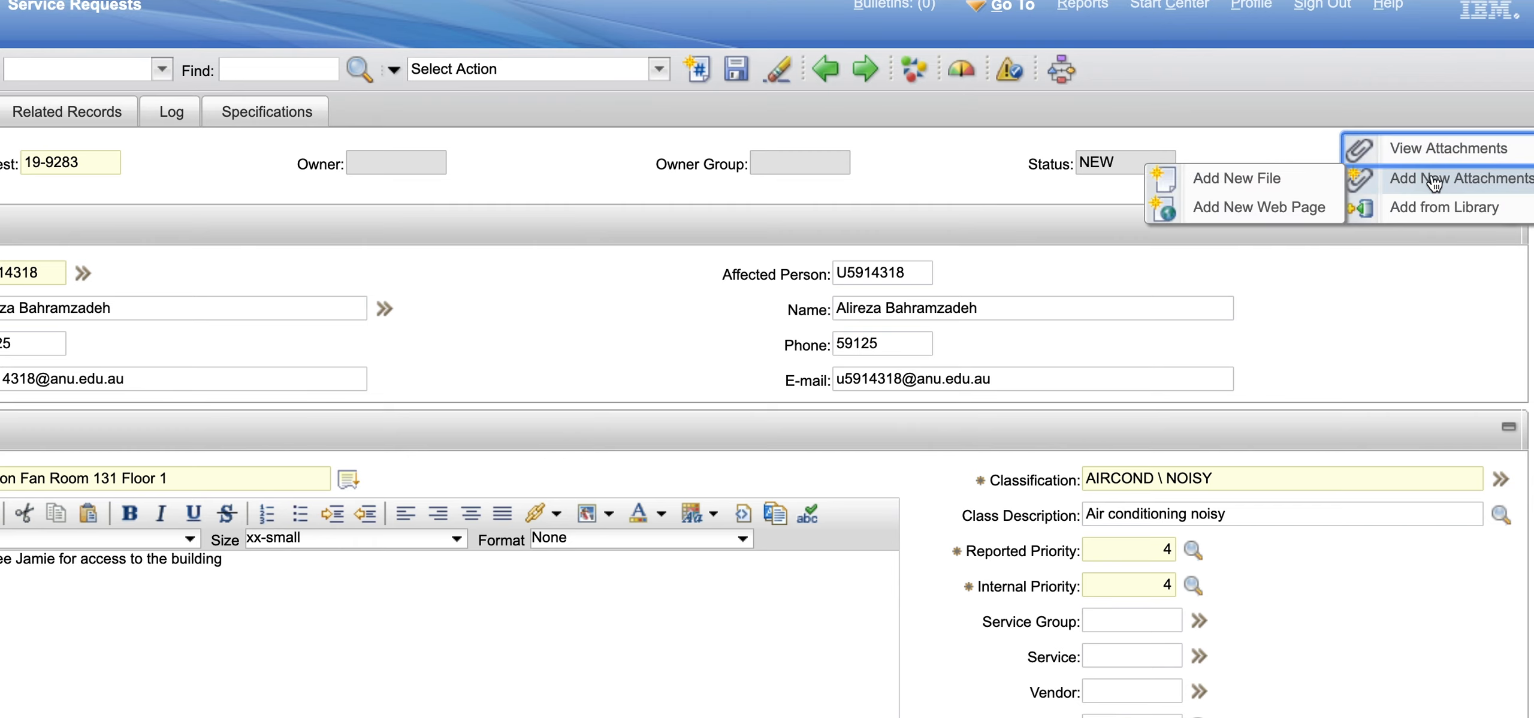
{"action": "left_click", "coordinate": [1274, 187]}
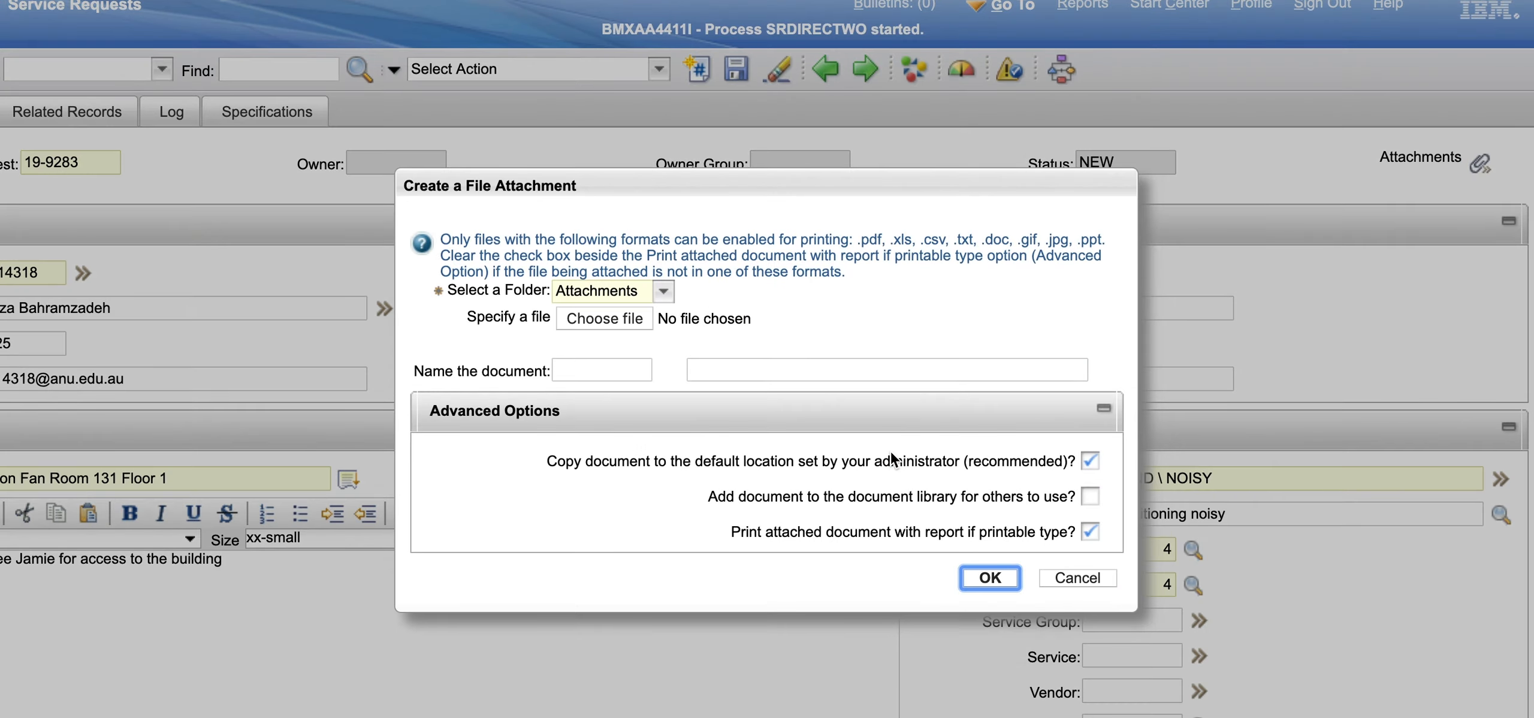
{"action": "left_click", "coordinate": [1072, 579]}
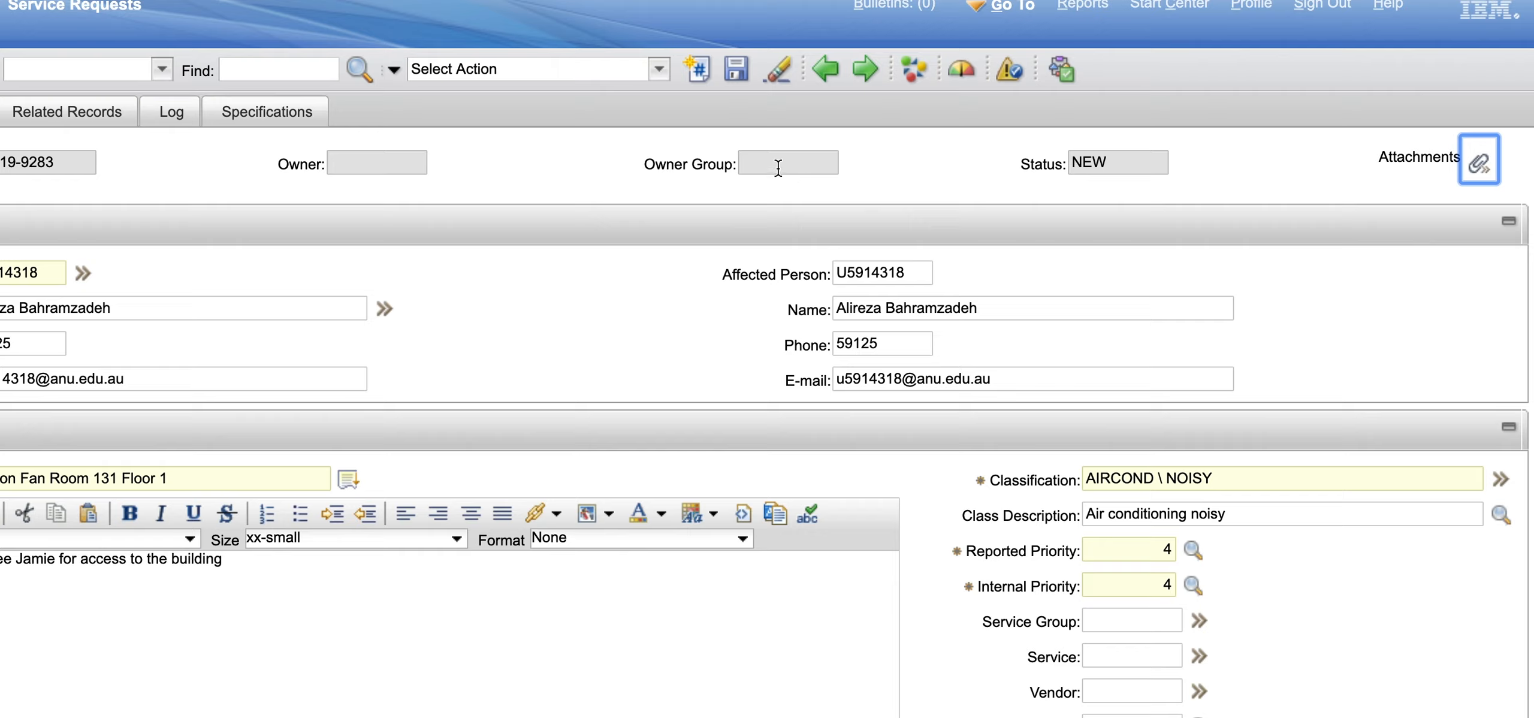
Step: Save the service request and highlight its request number for reference
{"action": "left_click", "coordinate": [737, 80]}
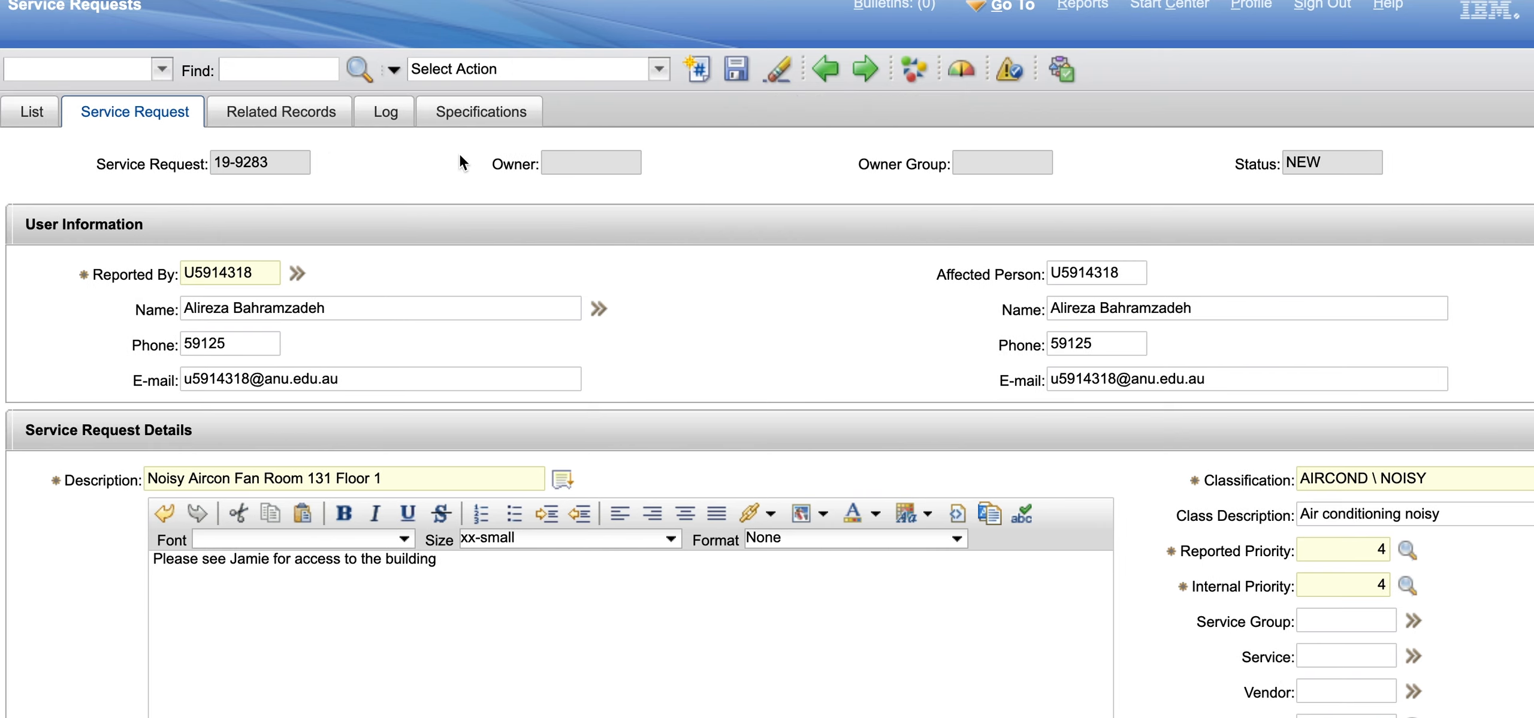
{"action": "left_click_drag", "start_coordinate": [272, 160], "coordinate": [183, 161]}
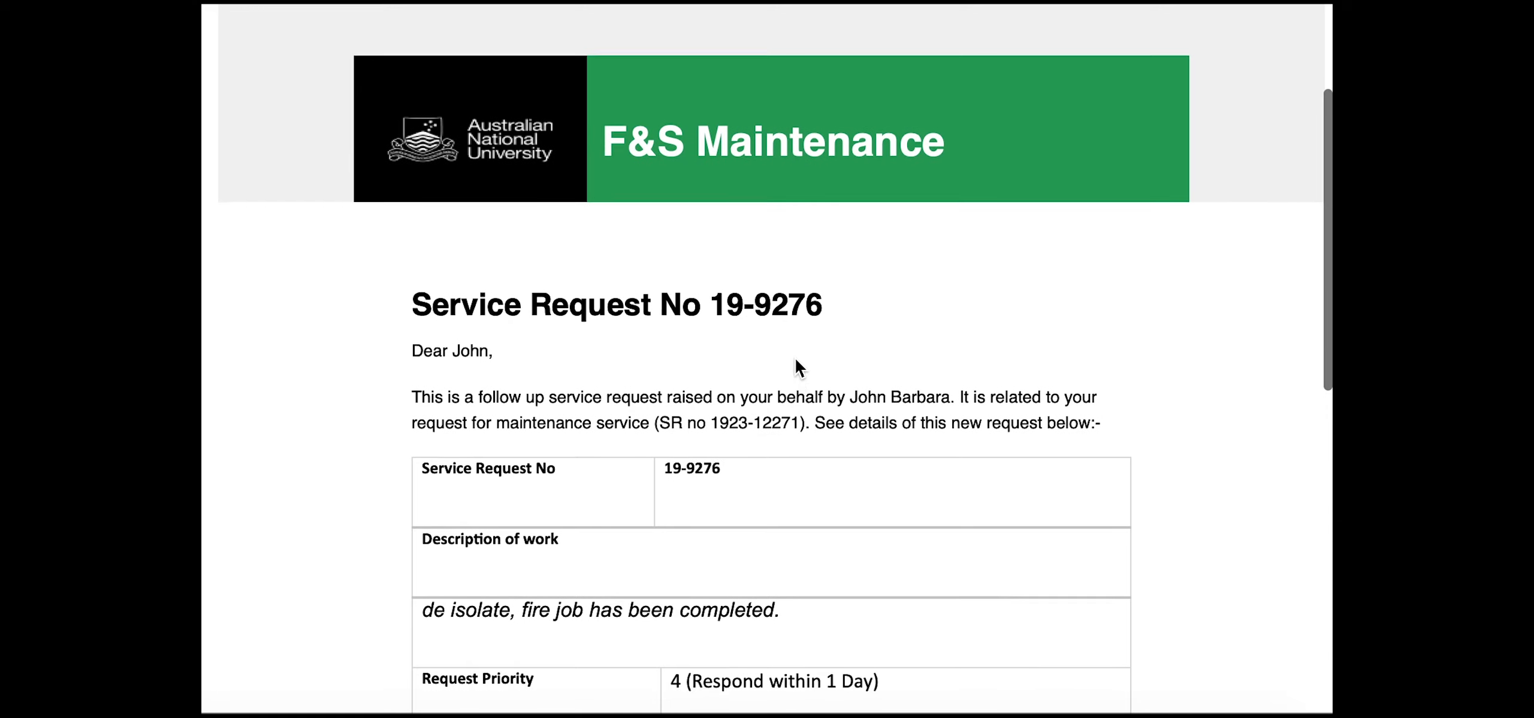
Step: Read through the F&S Maintenance notification e-mail, from the request details table down to the footer
{"action": "scroll", "coordinate": [795, 358], "scroll_direction": "down", "scroll_amount": 5}
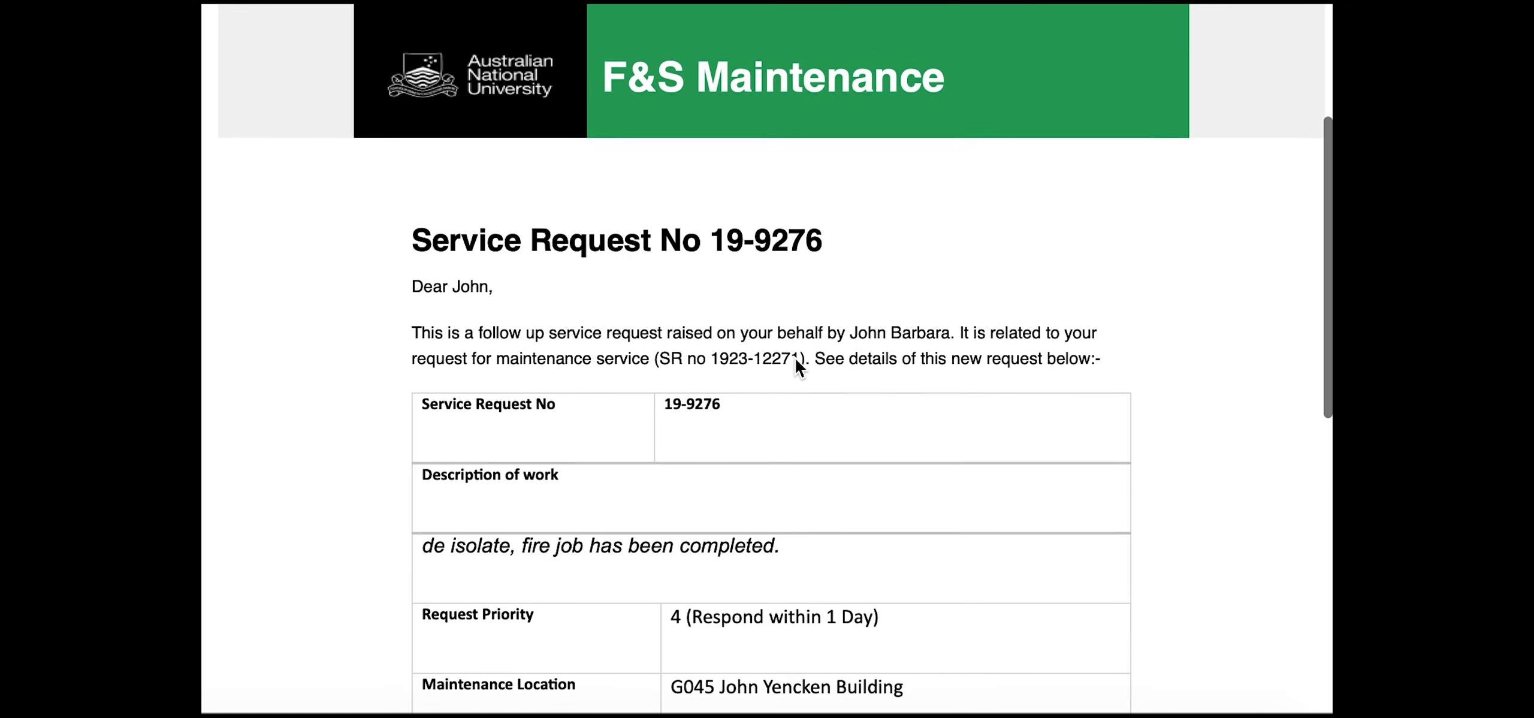
{"action": "scroll", "coordinate": [796, 358], "scroll_direction": "down", "scroll_amount": 4}
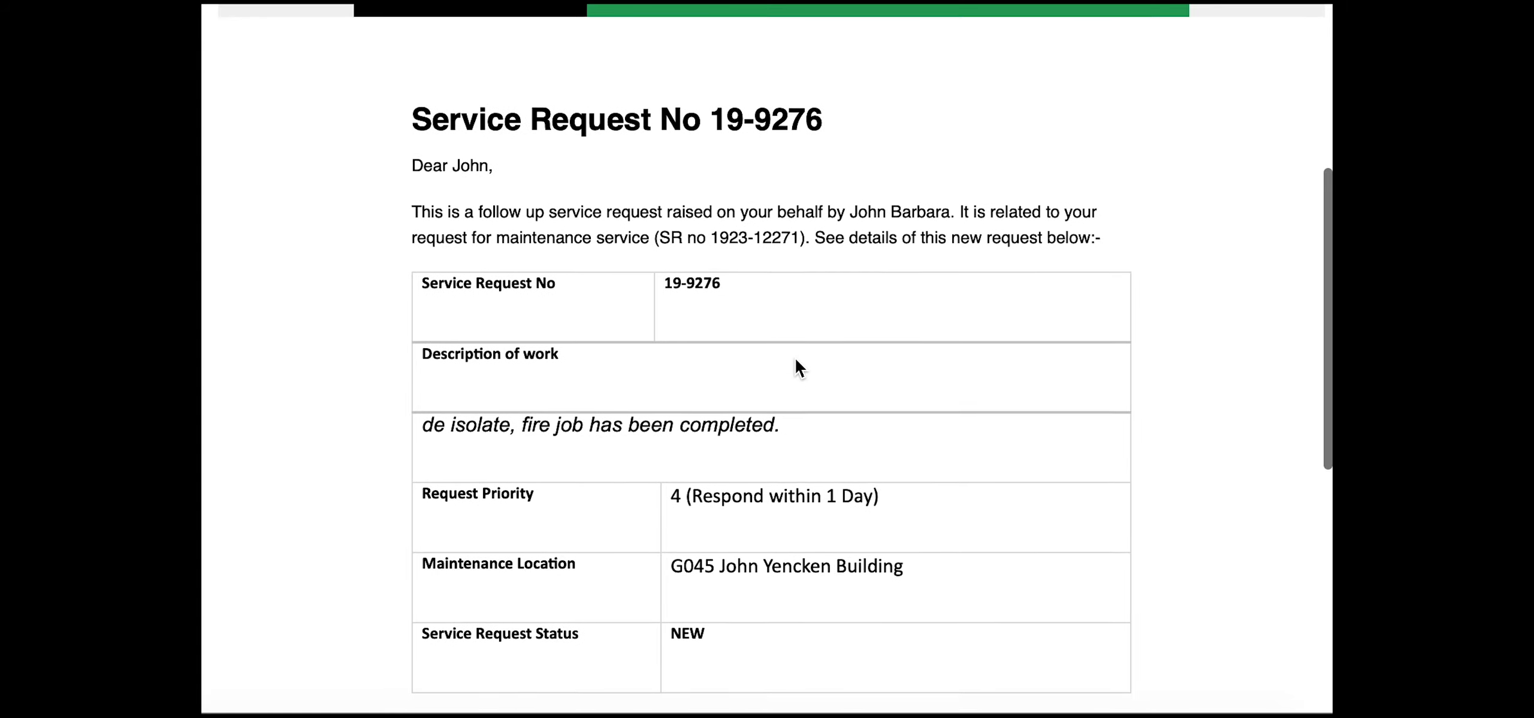
{"action": "scroll", "coordinate": [796, 358], "scroll_direction": "down", "scroll_amount": 6}
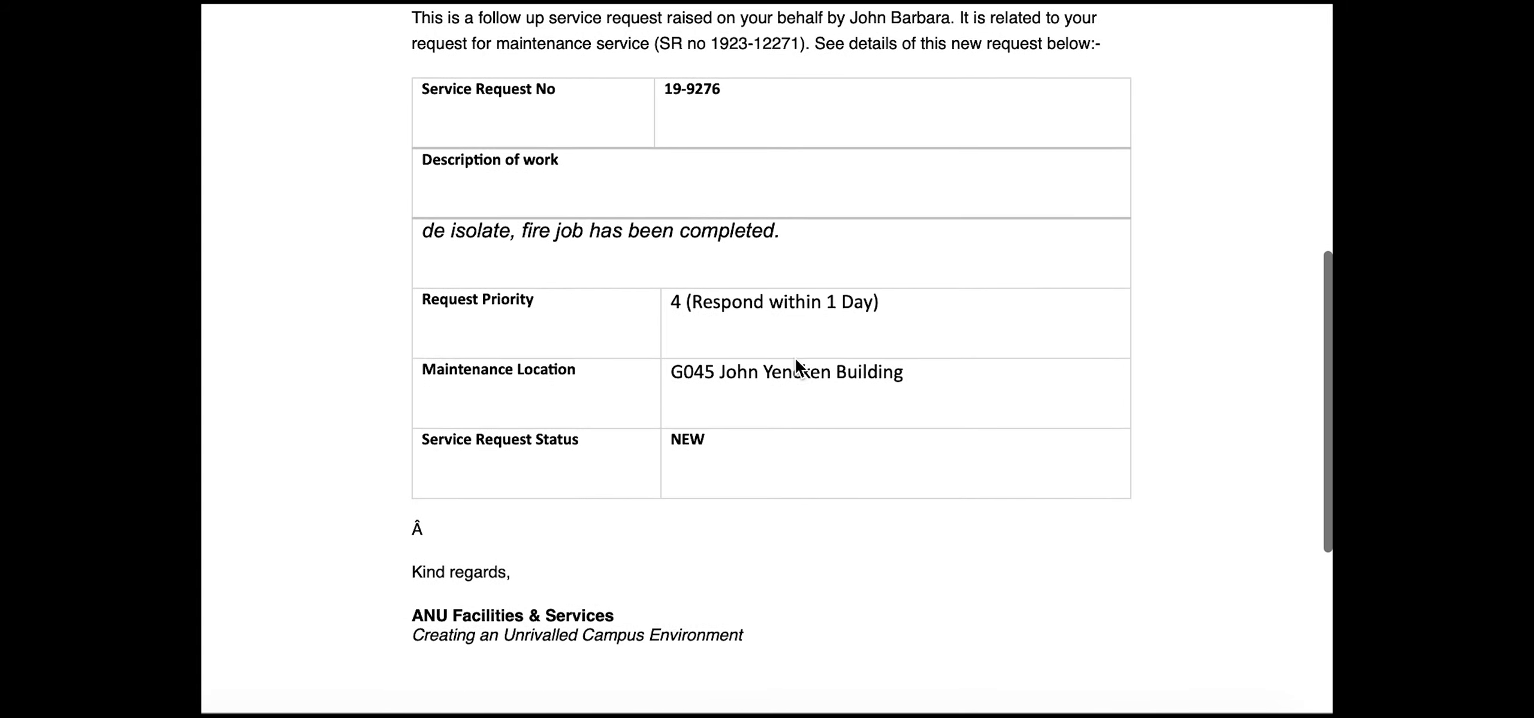
{"action": "scroll", "coordinate": [796, 358], "scroll_direction": "down", "scroll_amount": 6}
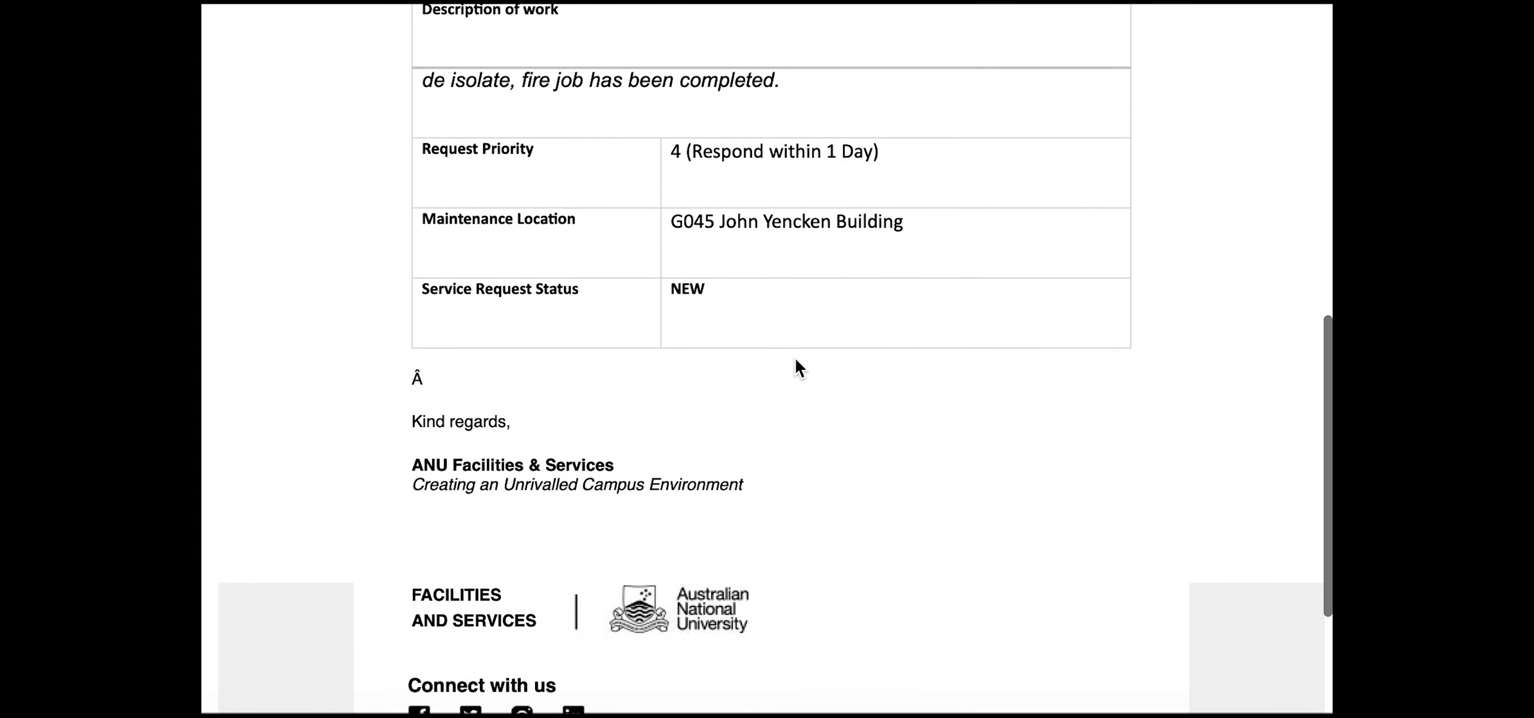
{"action": "scroll", "coordinate": [796, 360], "scroll_direction": "down", "scroll_amount": 6}
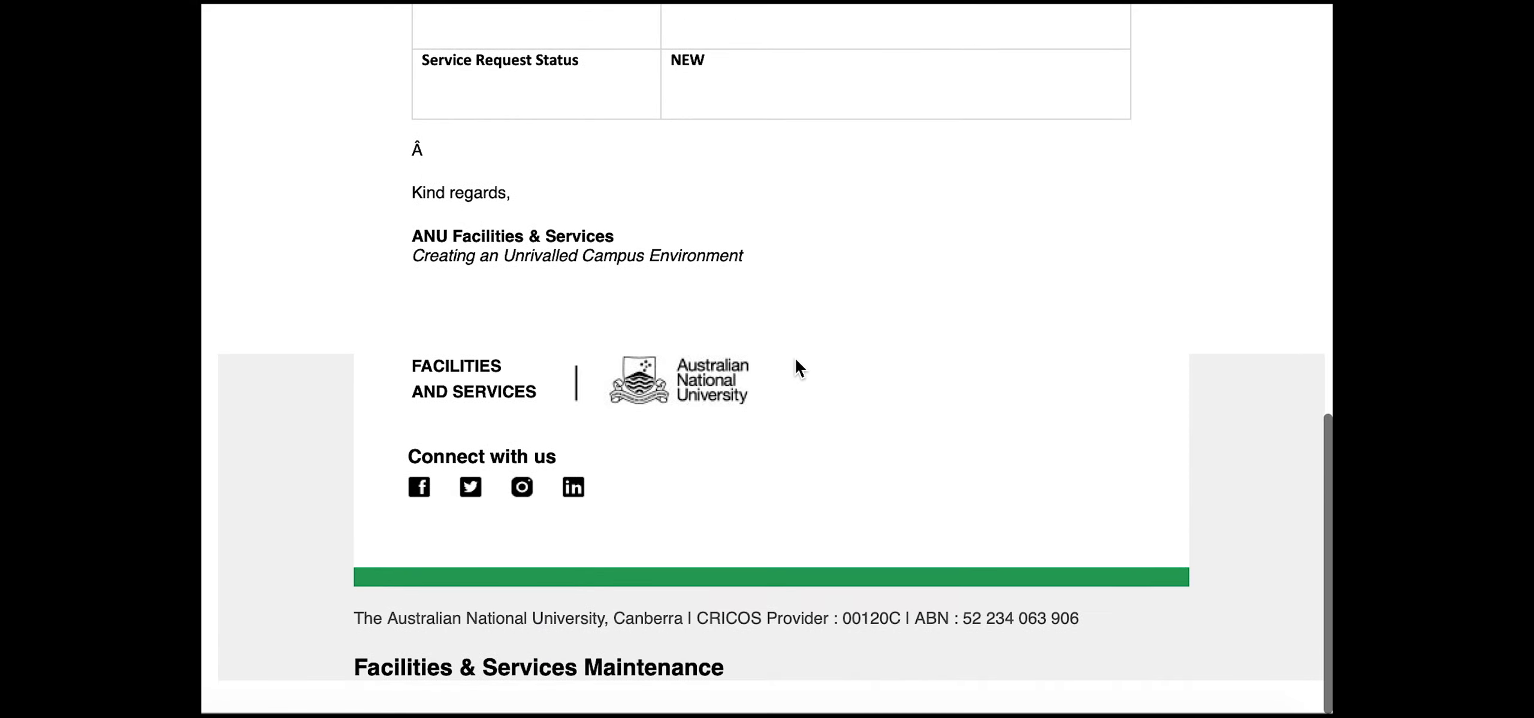